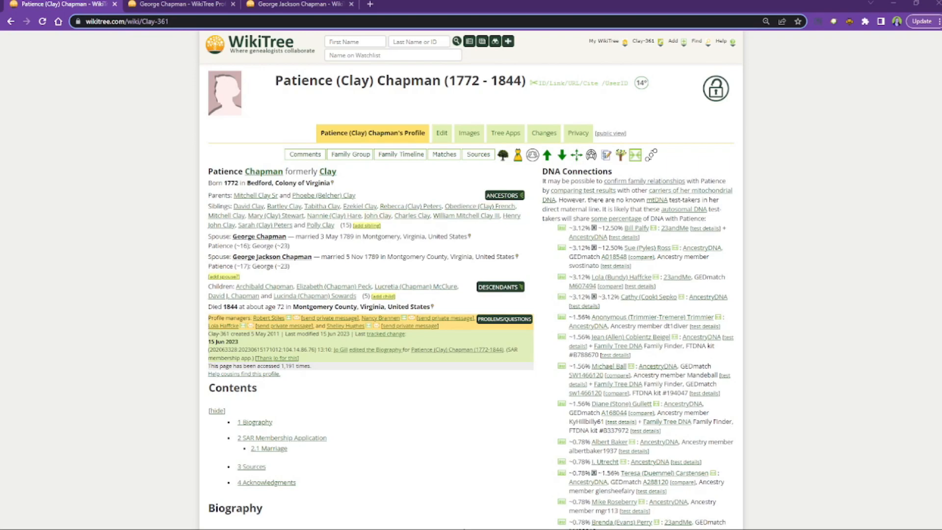
Step: Review the two possible duplicate husband profiles, Chapman-25747 and Chapman-1040, checking family data, sources and comments
mouse_move(259, 236)
click(197, 5)
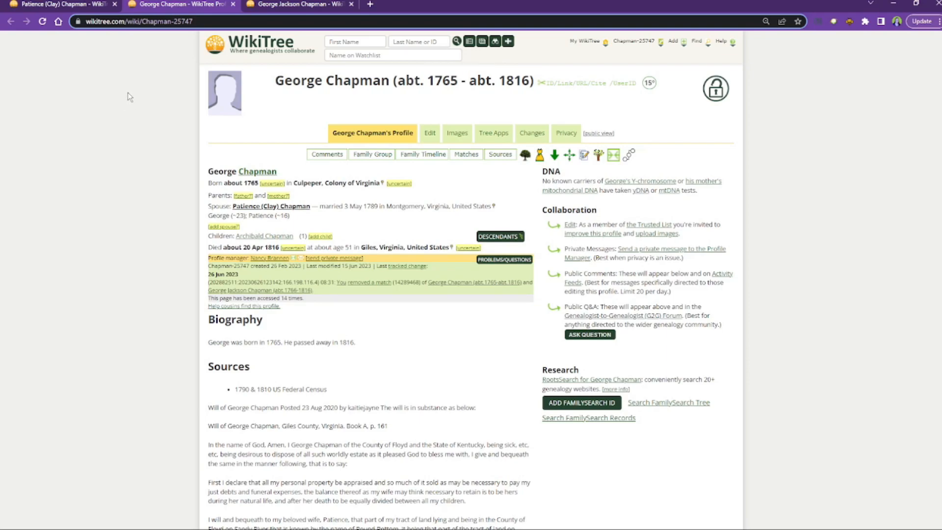
click(307, 8)
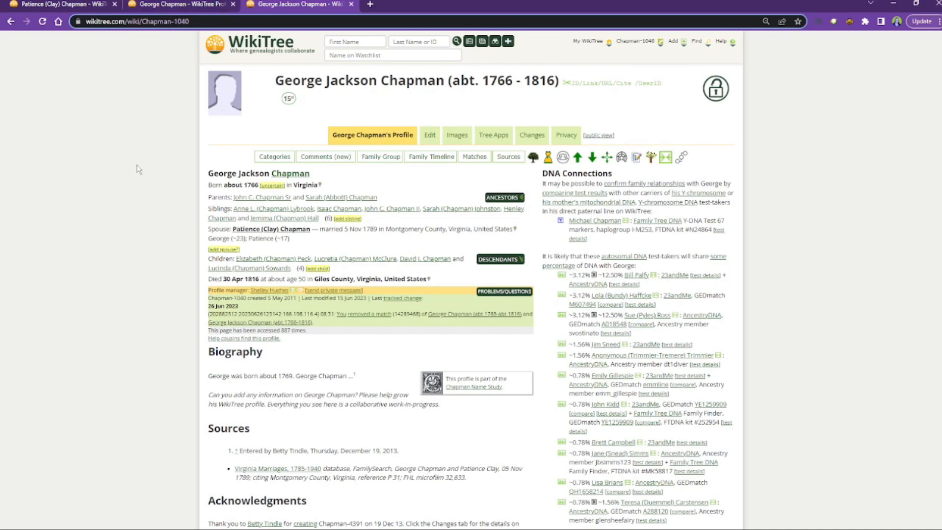
scroll(143, 199, down, 1)
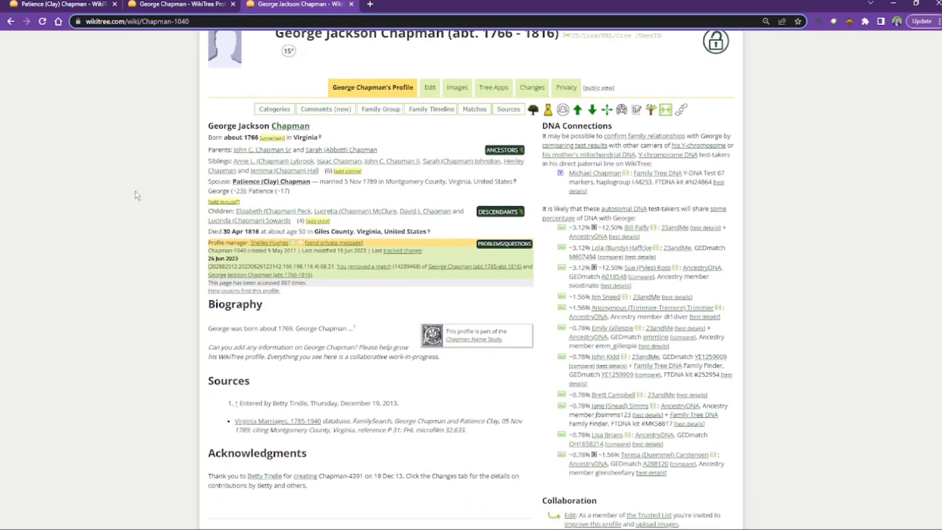
scroll(143, 197, down, 3)
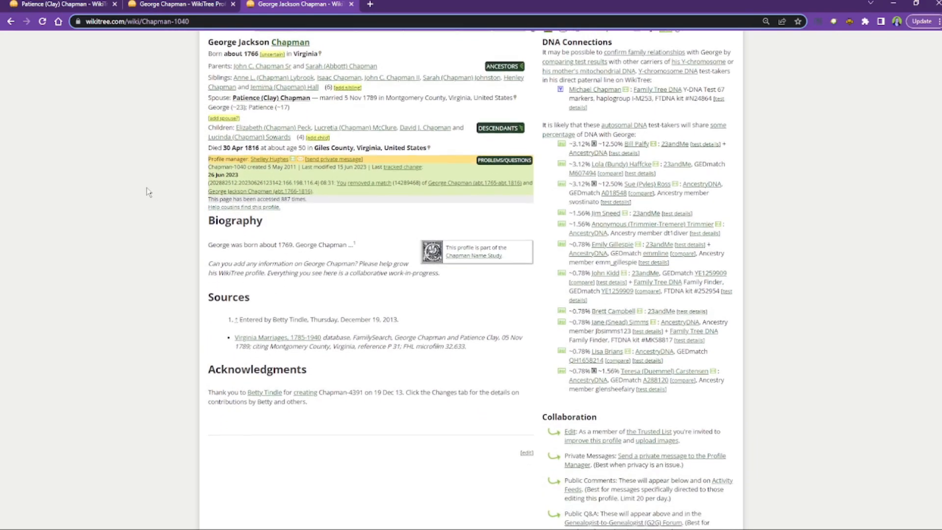
scroll(149, 197, down, 6)
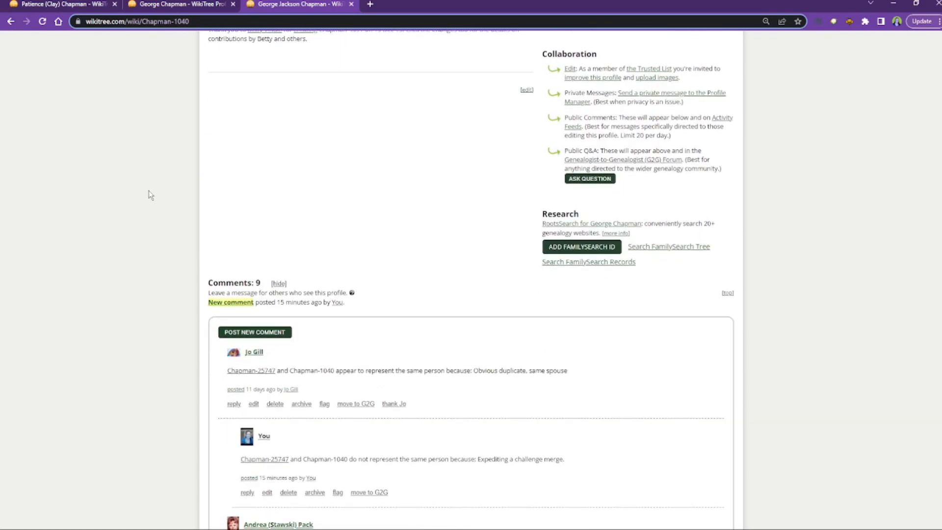
scroll(150, 195, up, 9)
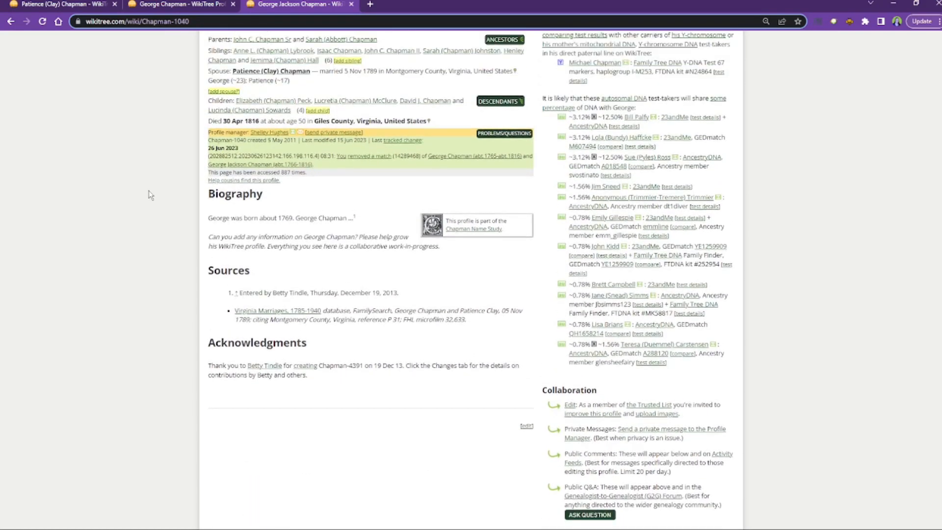
scroll(149, 193, up, 1)
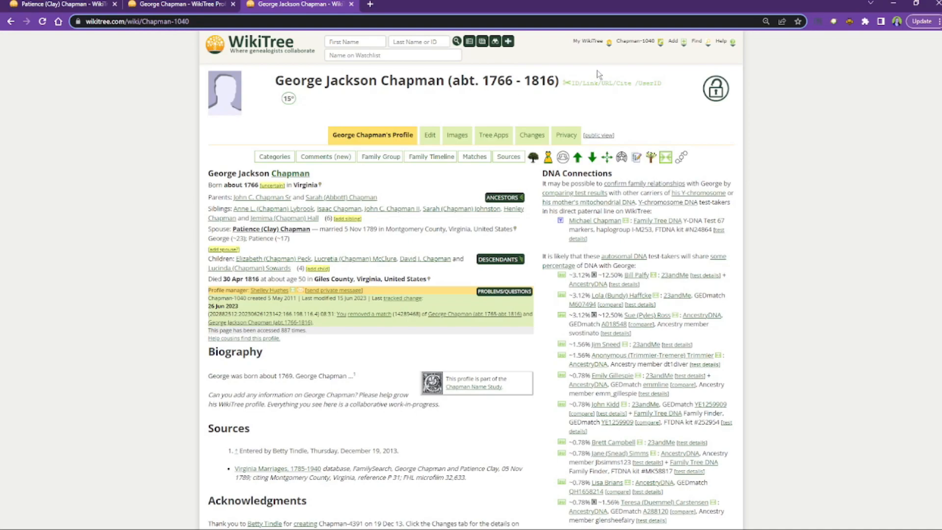
mouse_move(636, 48)
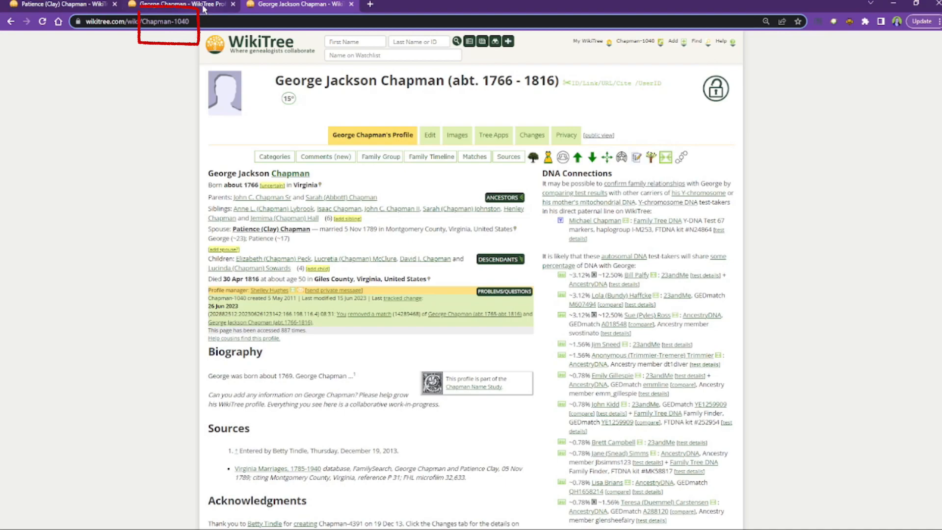
Step: Check the WikiTree IDs of both duplicate profiles and copy the lower-numbered ID, Chapman-1040
click(203, 9)
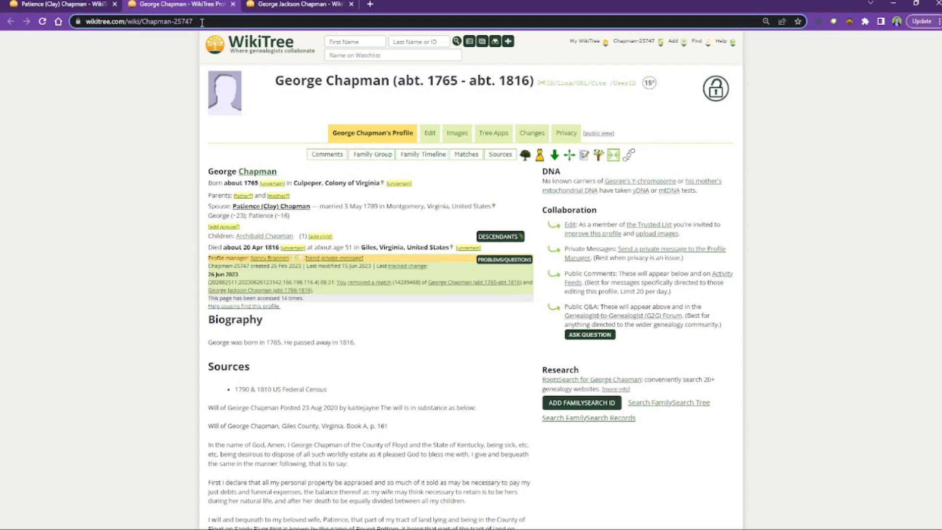
click(289, 6)
mouse_move(575, 87)
click(574, 86)
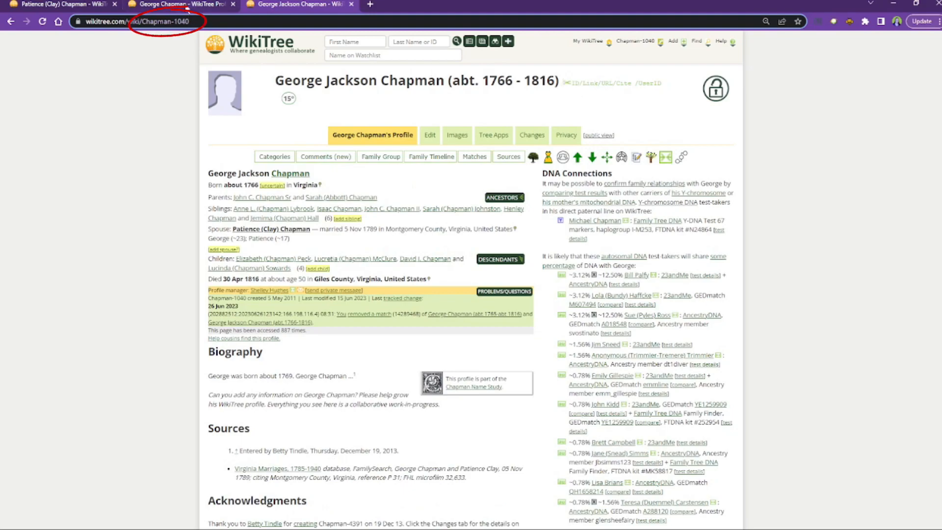
click(186, 7)
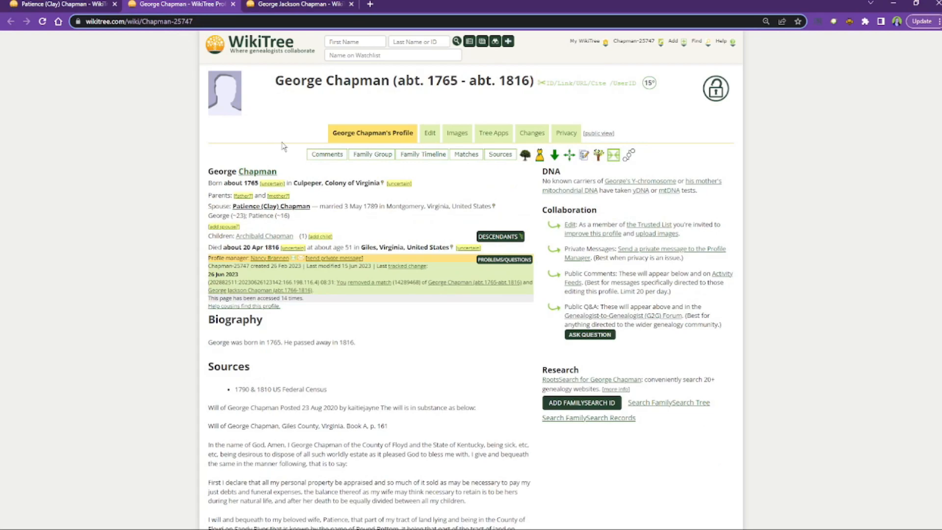
click(323, 155)
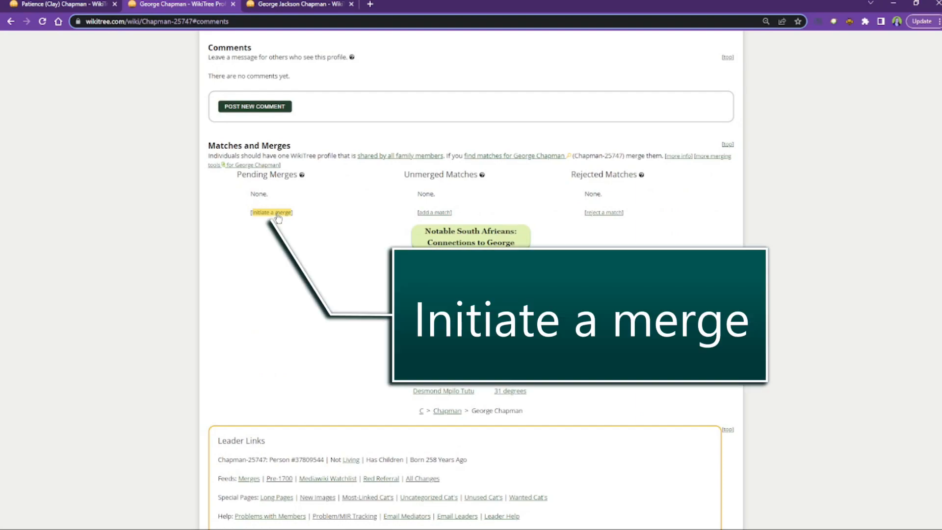
click(277, 213)
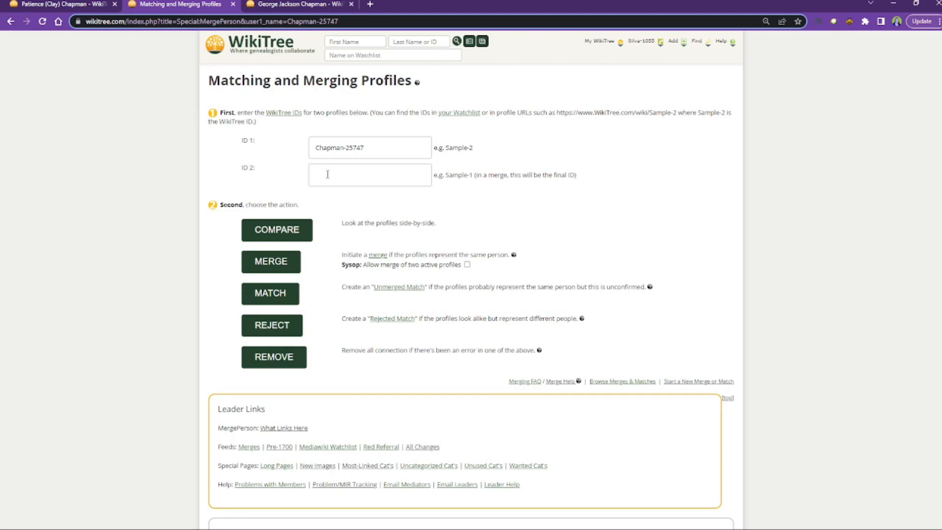
click(325, 175)
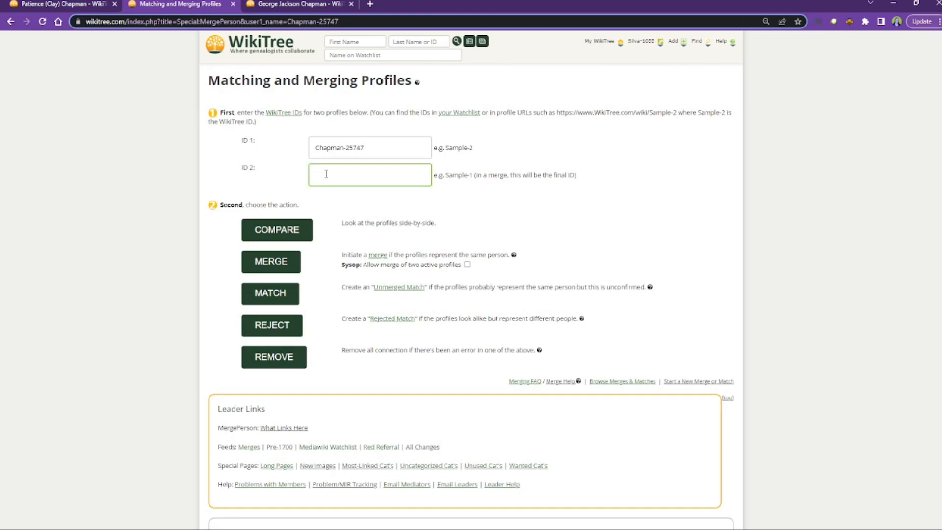
key(ctrl+v)
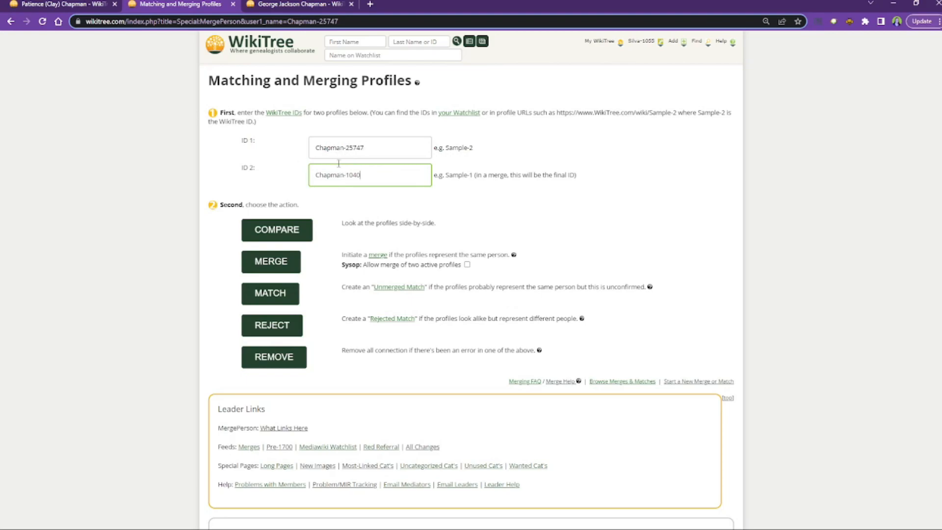
click(269, 231)
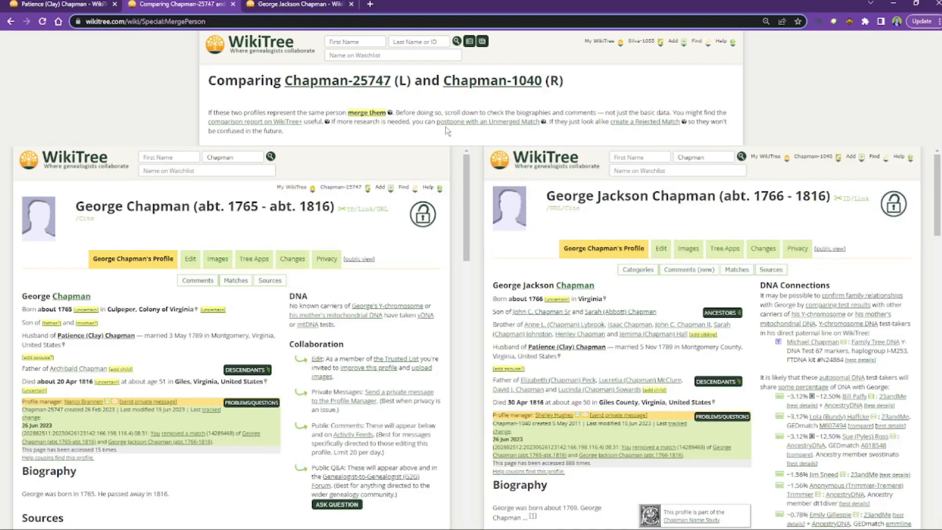
Step: Examine the birth, parent, marriage, children and death details, biographies and sources of the two compared profiles
mouse_move(430, 188)
scroll(416, 188, down, 1)
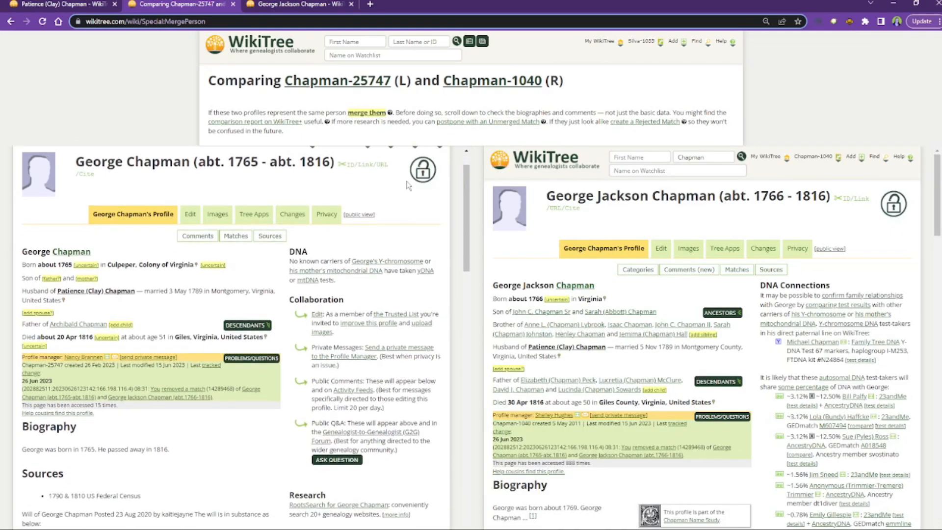
scroll(416, 206, down, 1)
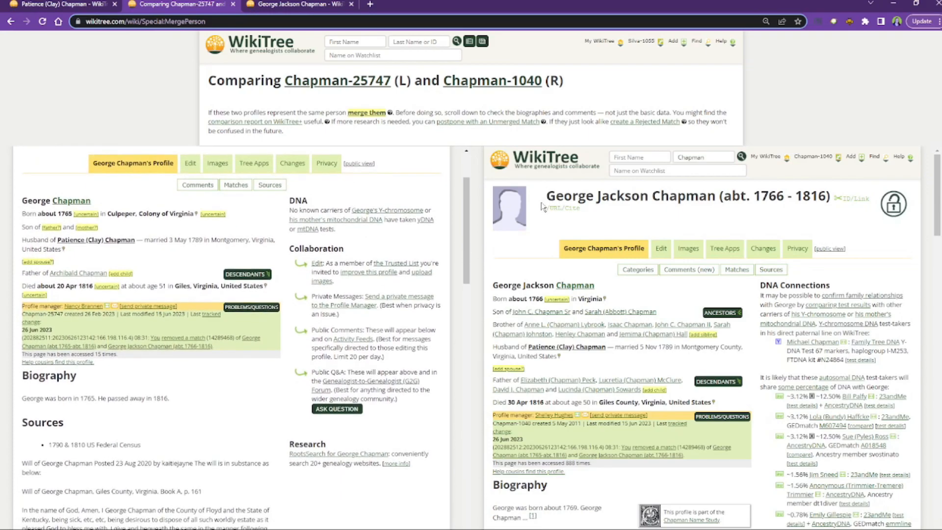
scroll(542, 208, down, 2)
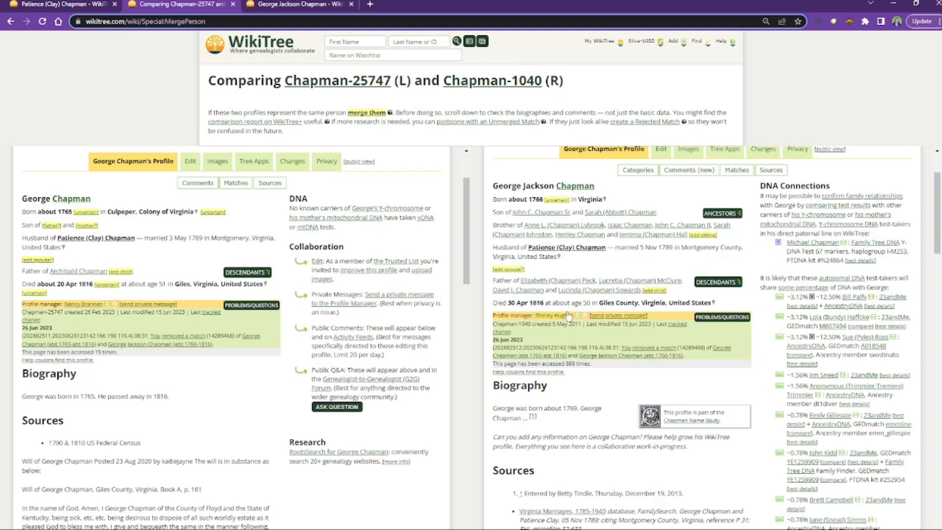
mouse_move(567, 316)
scroll(764, 327, down, 5)
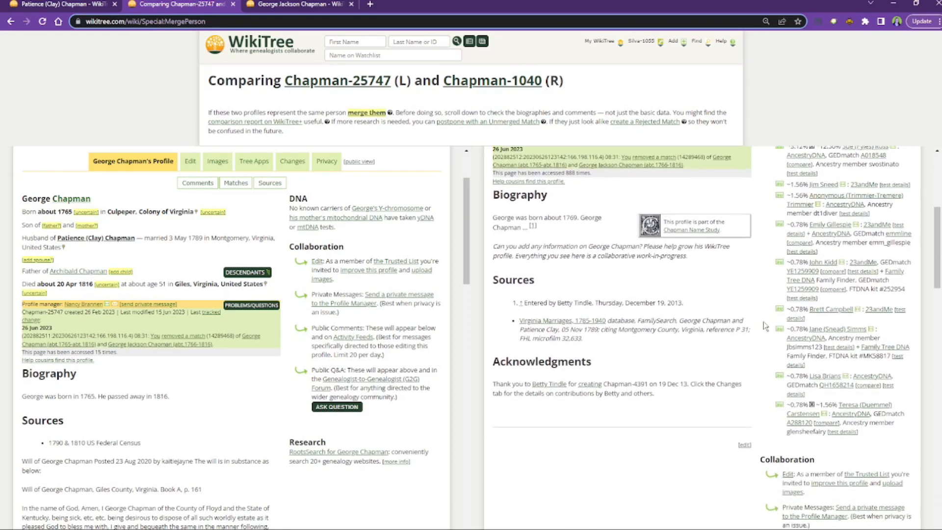
scroll(764, 328, down, 1)
scroll(763, 338, up, 2)
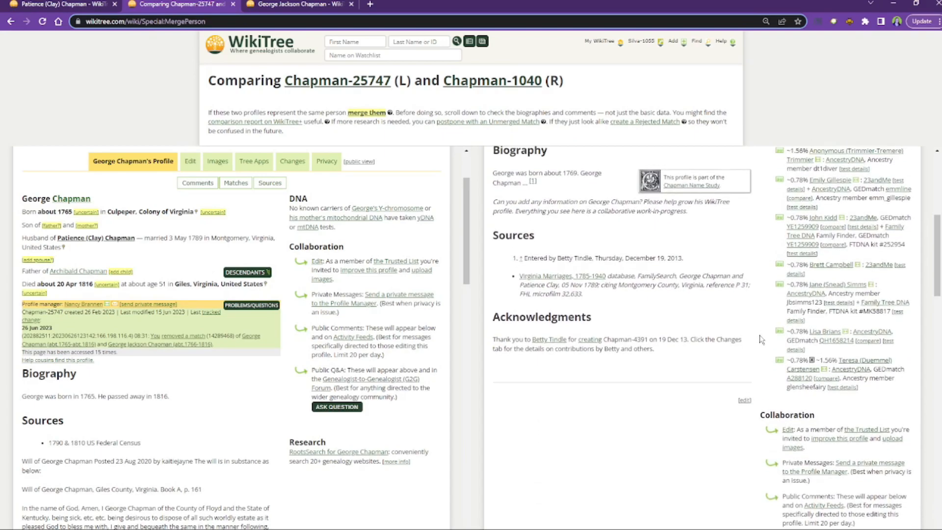
scroll(761, 345, up, 3)
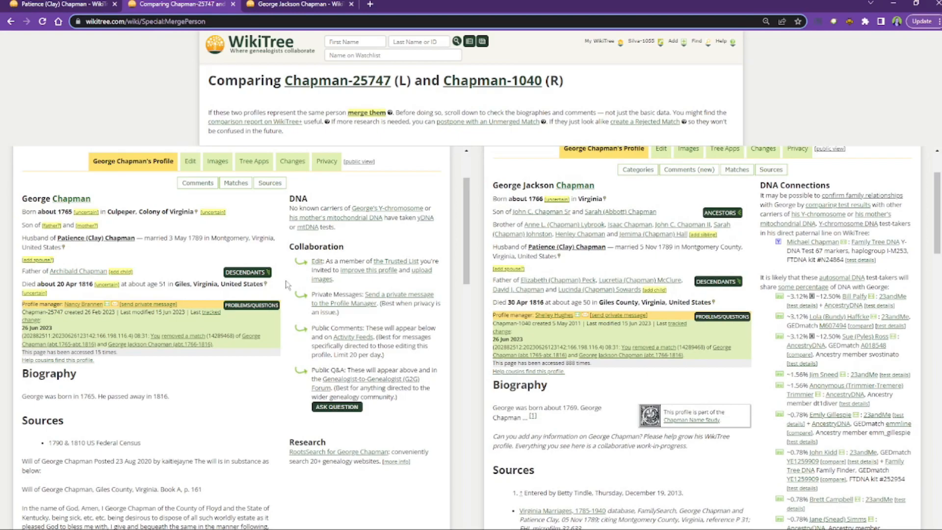
scroll(287, 293, up, 2)
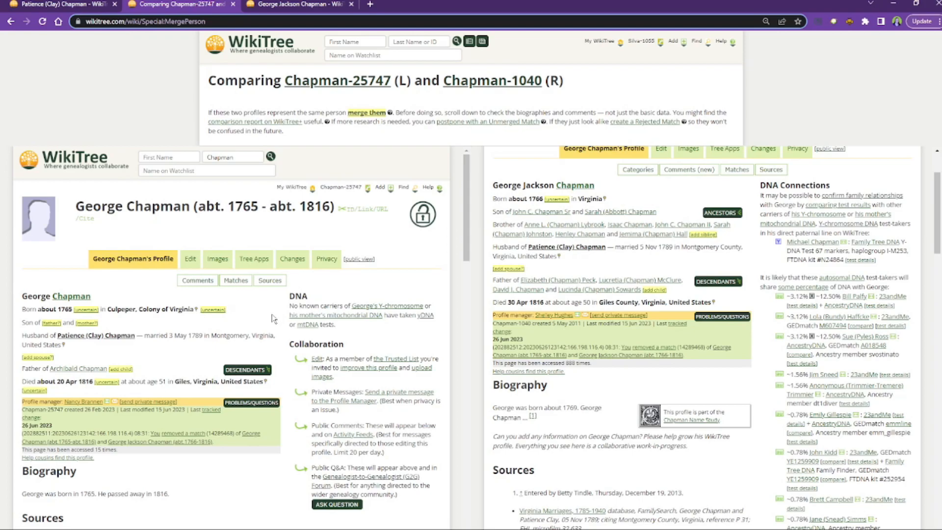
scroll(274, 319, down, 2)
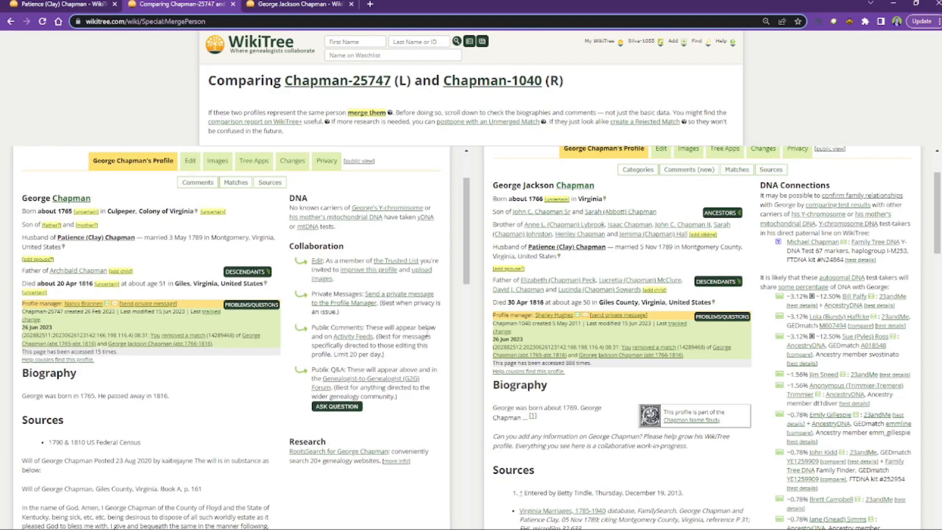
scroll(510, 341, down, 1)
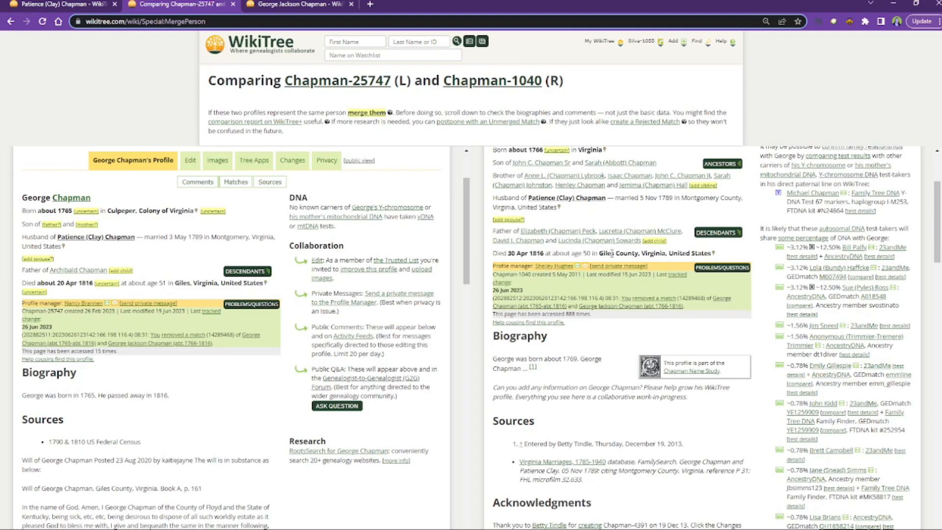
scroll(608, 255, up, 1)
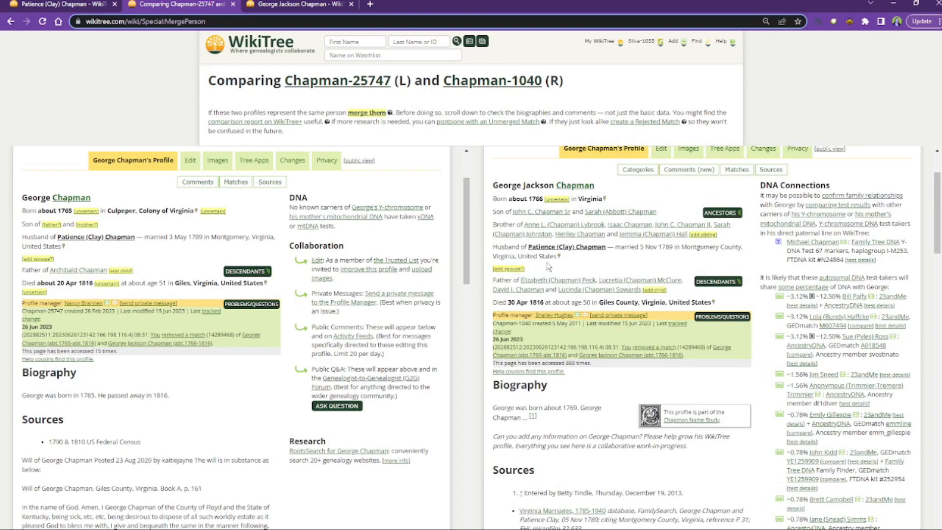
scroll(547, 271, down, 1)
scroll(546, 271, down, 5)
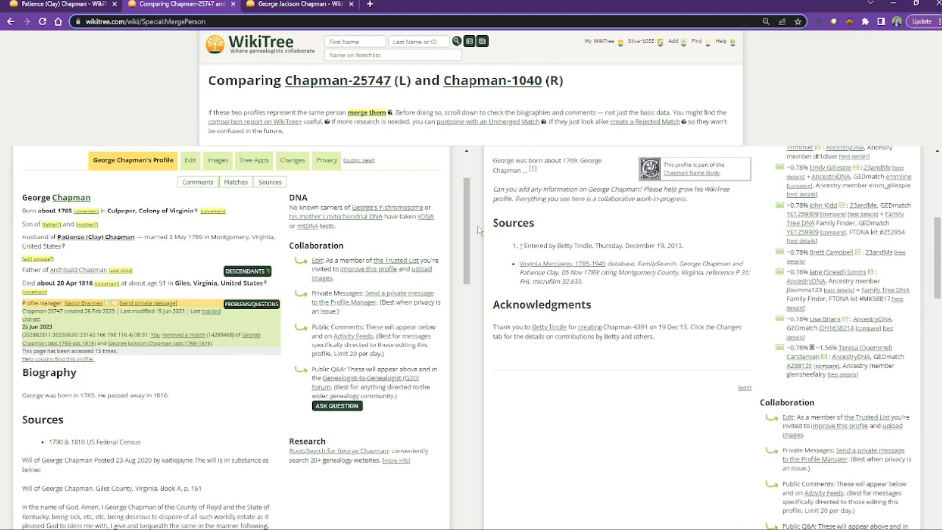
Step: Propose merging Chapman-25747 into Chapman-1040 with the comment "Same person as birth year matches, spouse and marriage year match, death year and location match."
scroll(500, 229, up, 7)
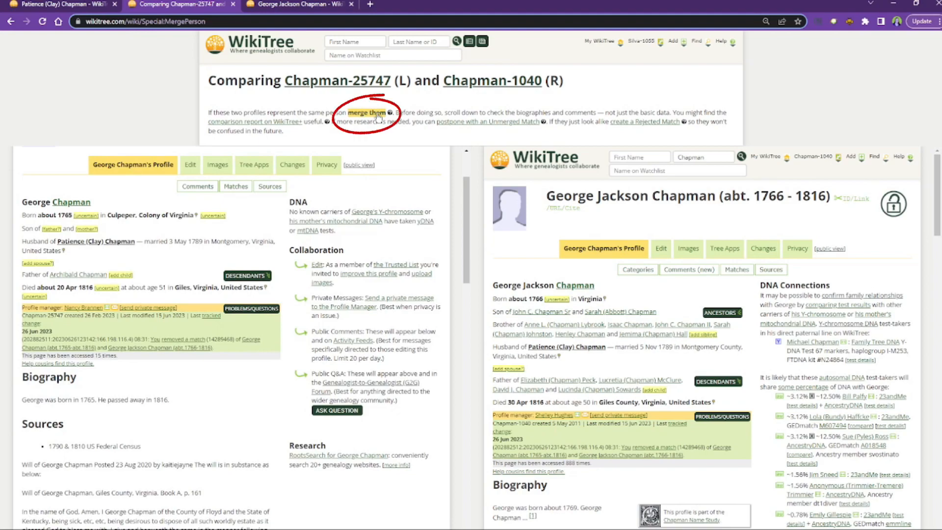
click(378, 115)
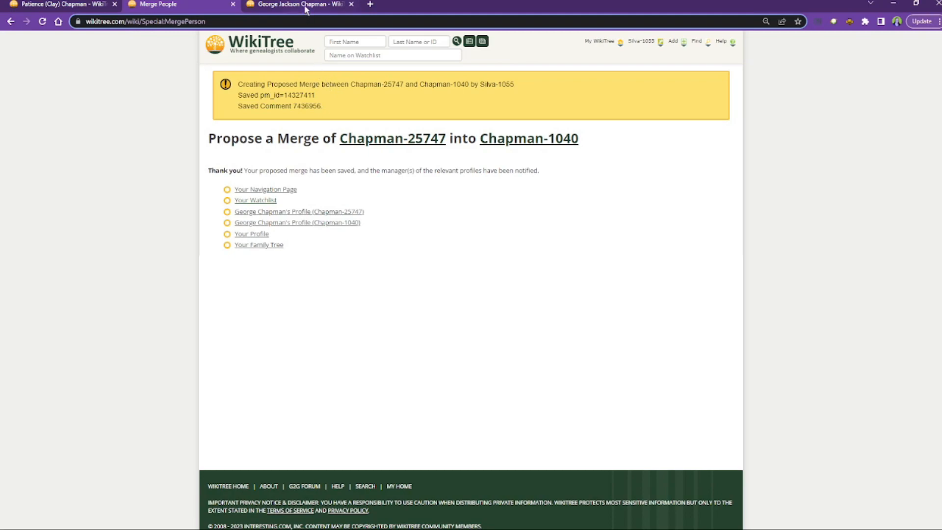
Step: On the Chapman-1040 profile, archive your newest comment proposing the merge with Chapman-25747
click(260, 5)
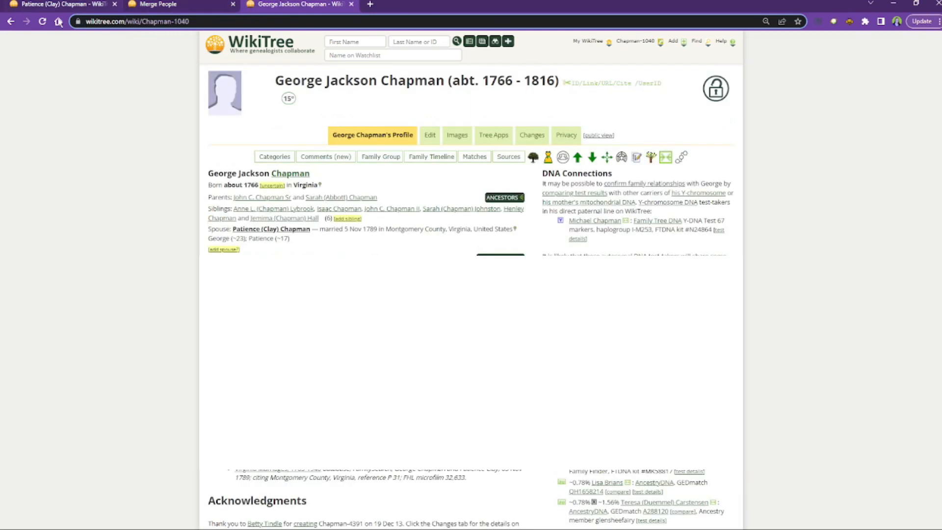
scroll(180, 182, down, 7)
scroll(177, 187, up, 6)
scroll(151, 169, up, 1)
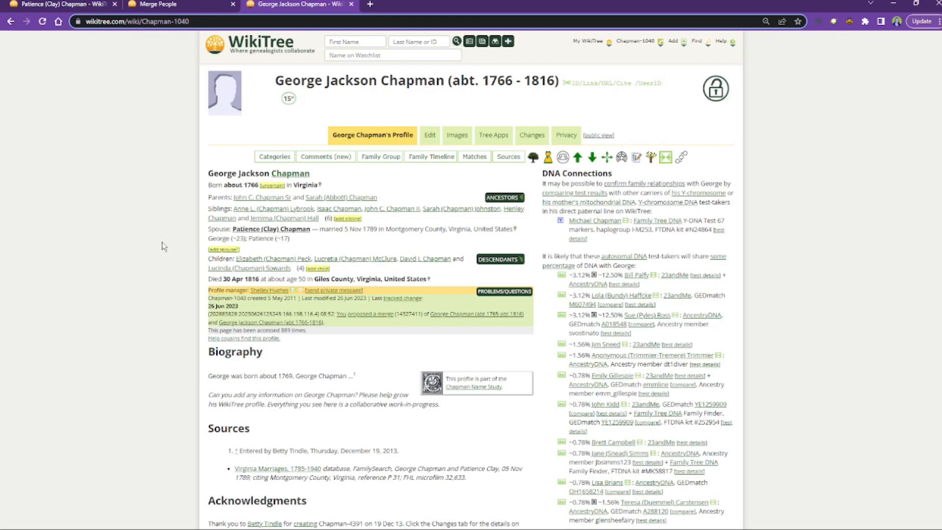
scroll(173, 227, down, 1)
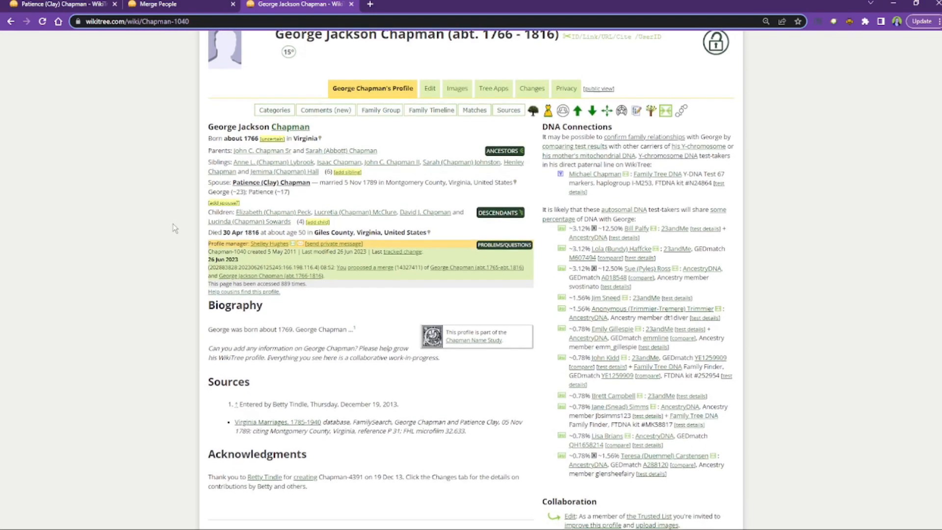
scroll(172, 227, down, 3)
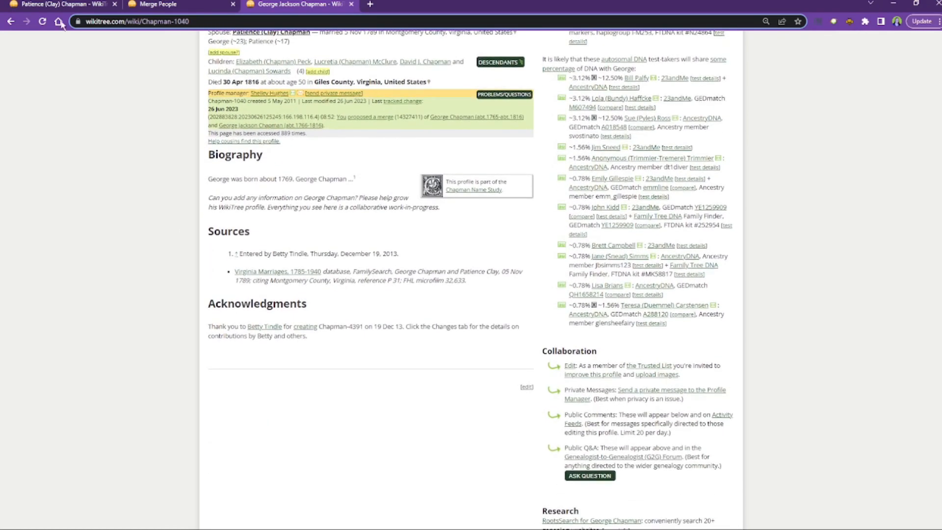
scroll(145, 164, down, 4)
scroll(146, 167, down, 6)
scroll(144, 182, down, 1)
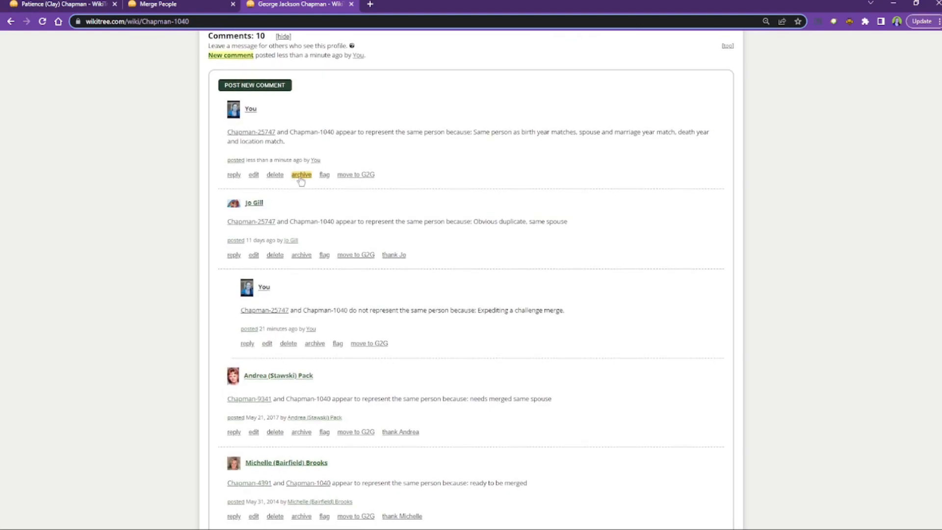
click(301, 175)
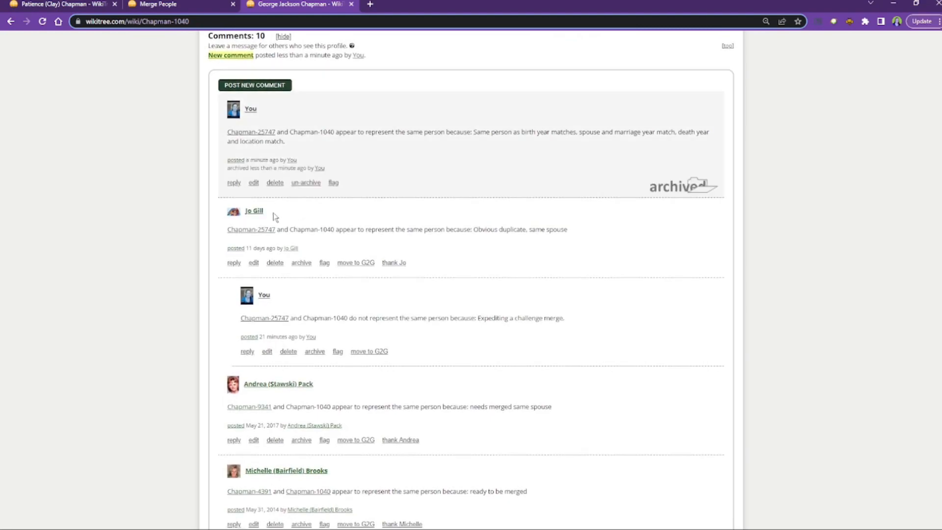
Step: Archive the "Obvious duplicate, same spouse" comment on Chapman-1040 and your reply about expediting a challenge merge
click(301, 262)
scroll(297, 219, down, 3)
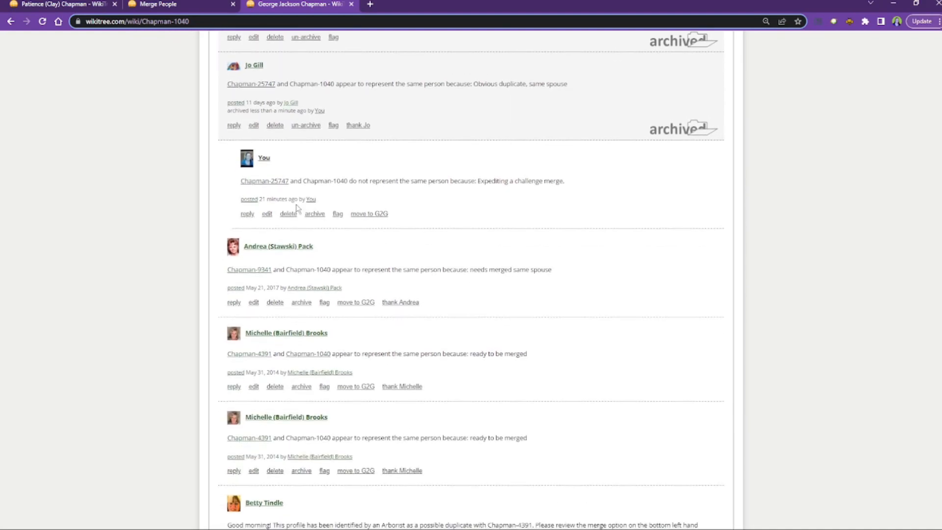
click(315, 212)
scroll(217, 210, down, 3)
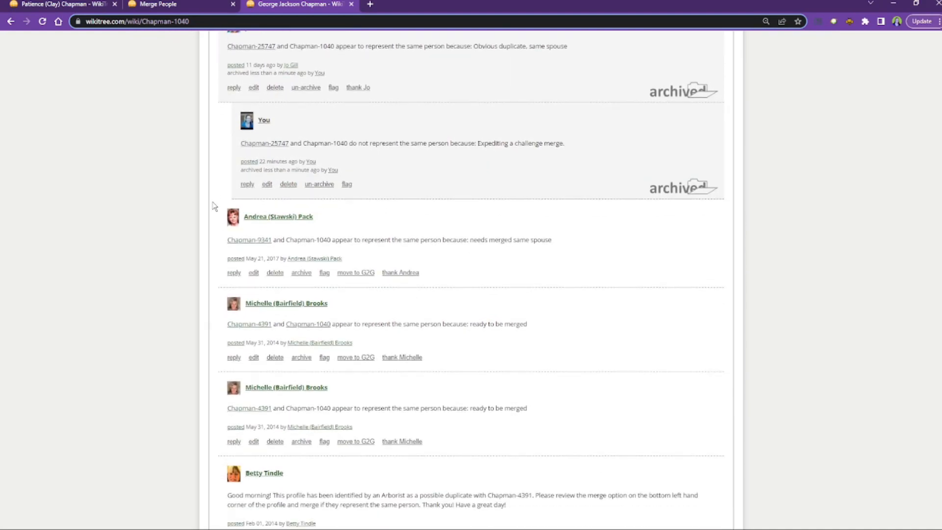
Step: Archive the "needs merged same spouse" comment about Chapman-9341 and both "ready to be merged" comments about Chapman-4391
click(301, 159)
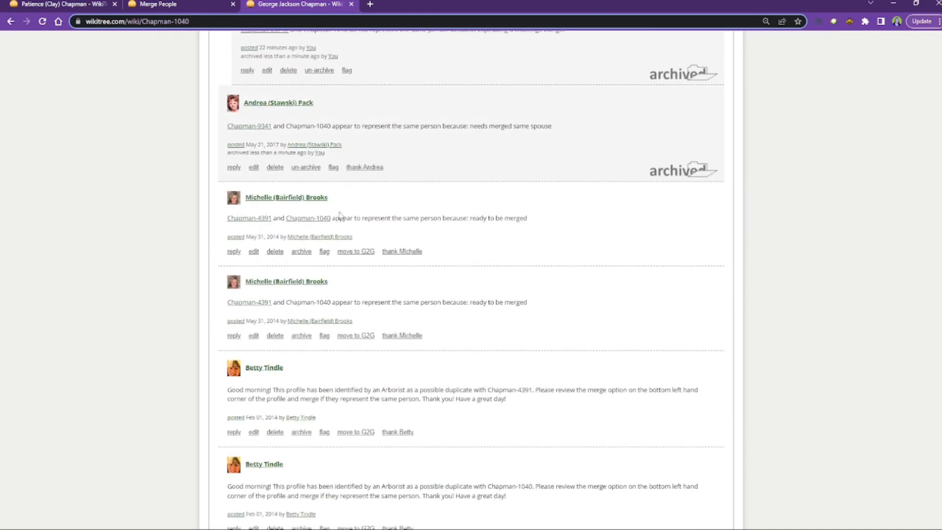
click(303, 252)
scroll(280, 186, down, 3)
click(301, 196)
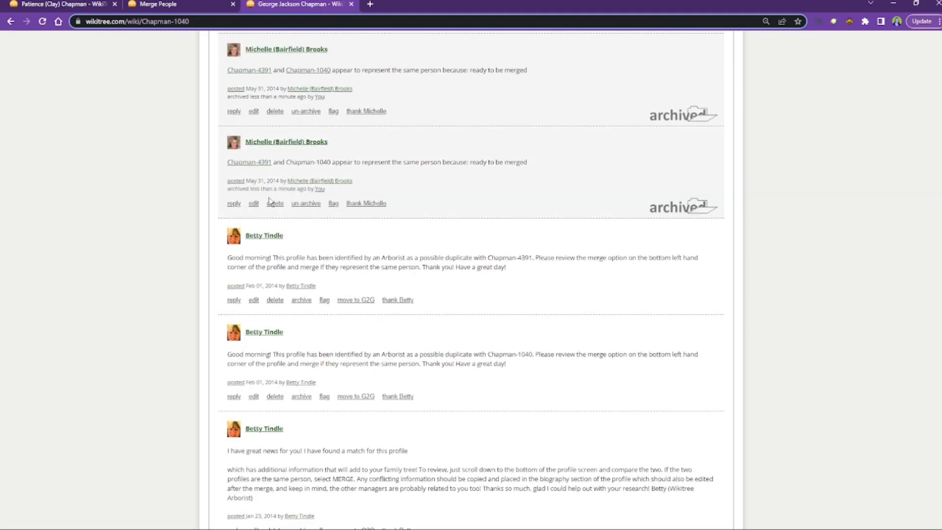
Step: Archive the two February 2014 comments that flag Chapman-4391 and Chapman-1040 as possible duplicates
scroll(191, 184, down, 3)
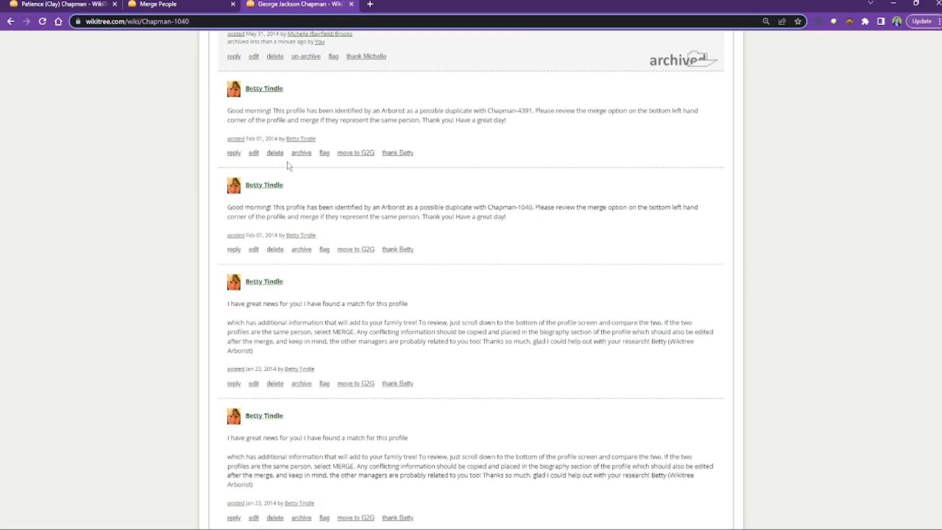
click(302, 151)
scroll(200, 199, down, 1)
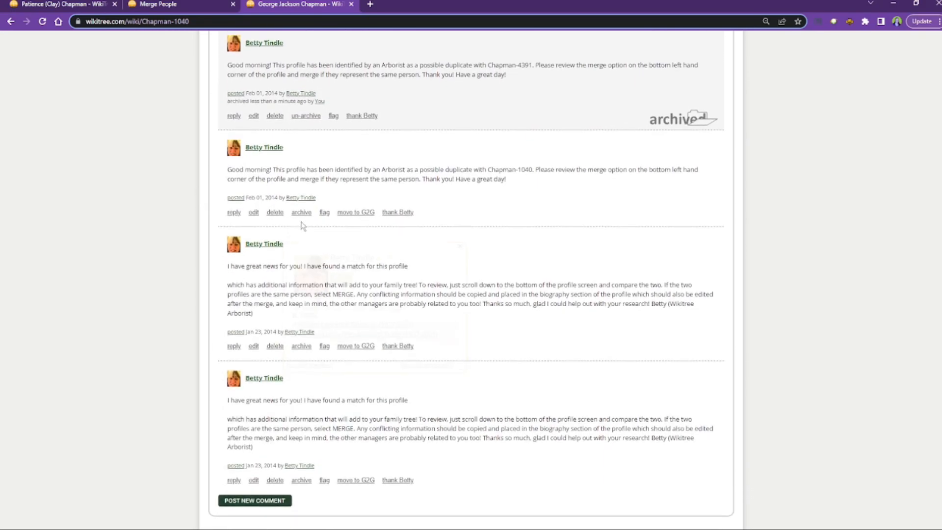
click(301, 208)
Step: Archive the two January 2014 comments that begin "I have great news for you!"
scroll(185, 211, down, 3)
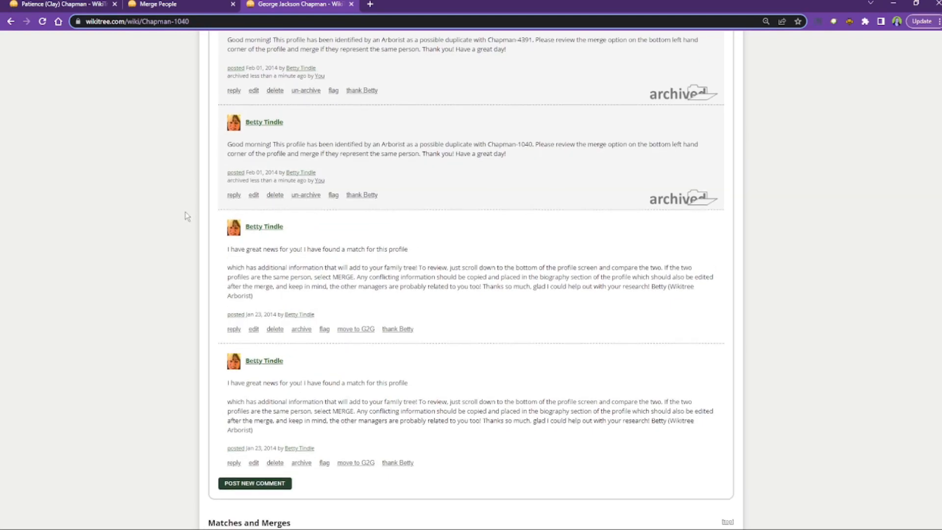
click(301, 202)
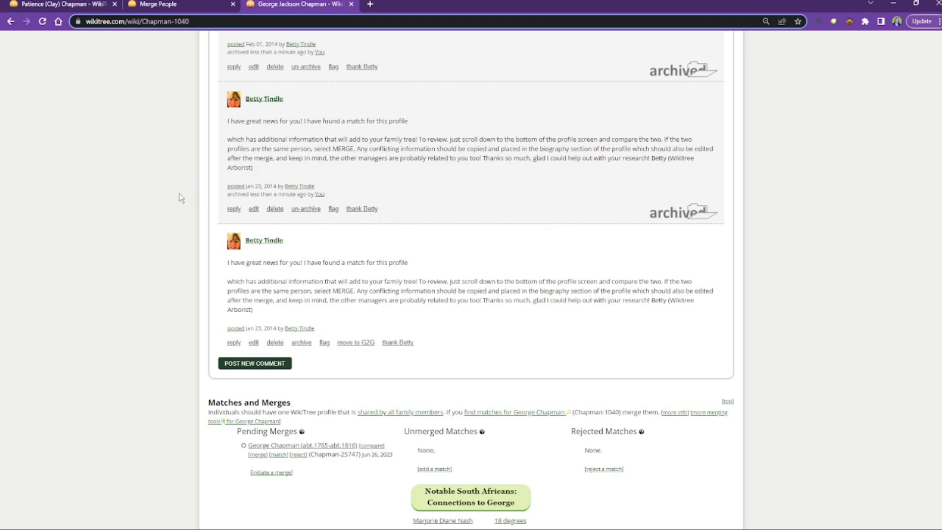
scroll(181, 195, down, 2)
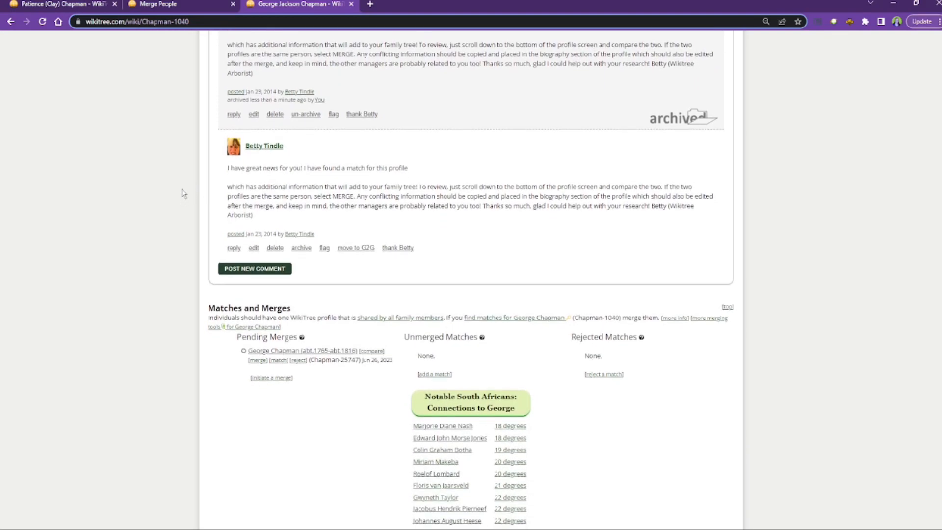
click(301, 244)
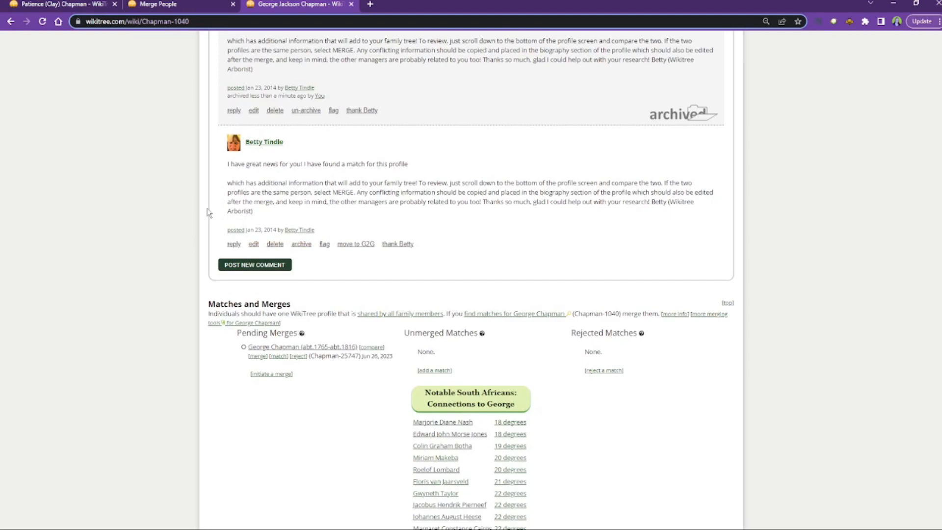
Step: Start the pending merge with Chapman-25747 and reverse its direction so that it merges into Chapman-1040
scroll(185, 202, down, 2)
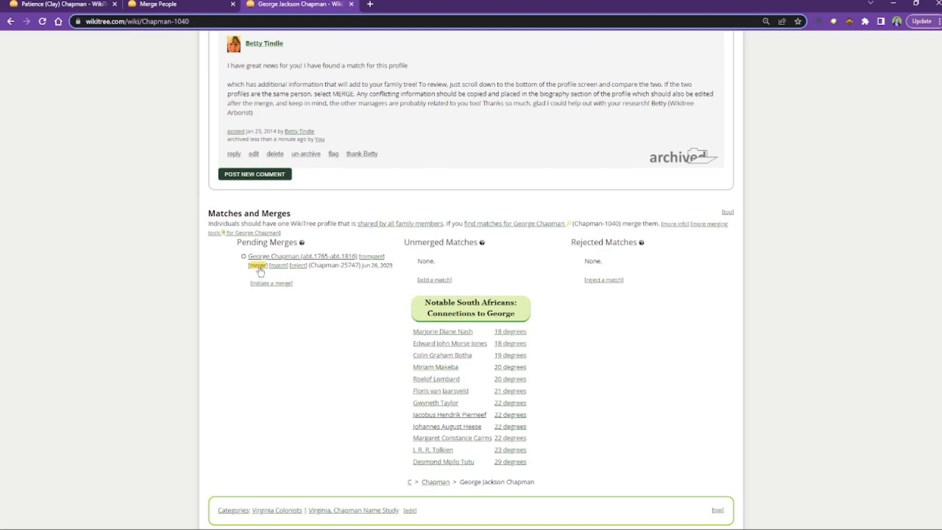
click(260, 267)
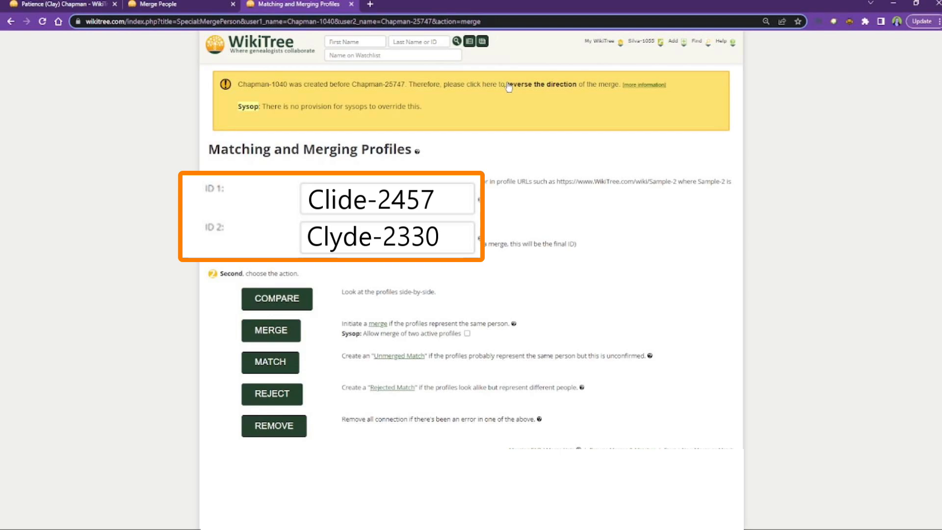
click(509, 87)
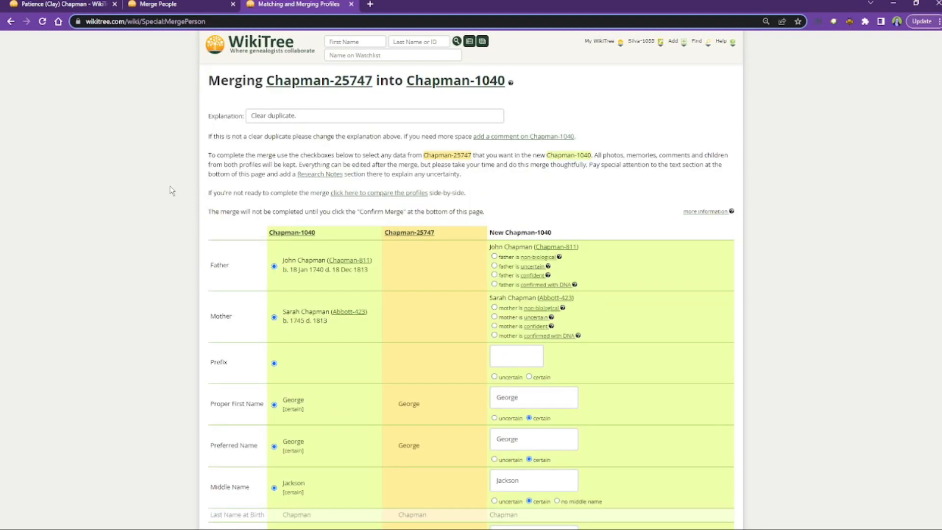
Step: Review the parent and name fields of the merge form and mark the middle name Jackson as uncertain
scroll(173, 190, down, 2)
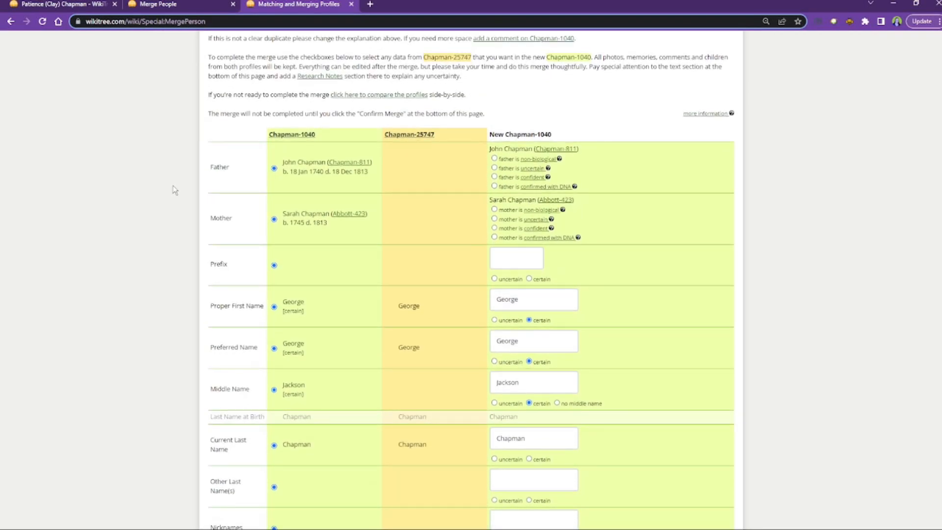
scroll(175, 191, down, 1)
scroll(175, 191, down, 1)
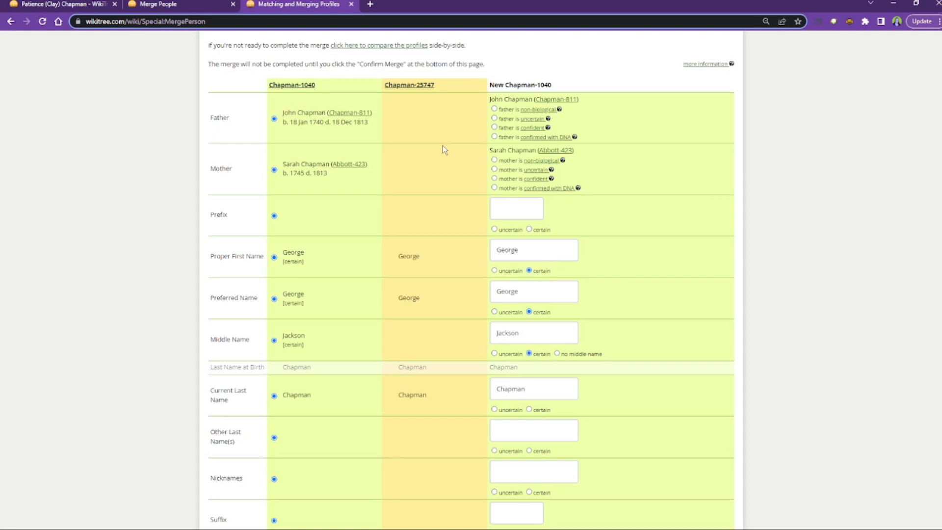
scroll(440, 163, down, 2)
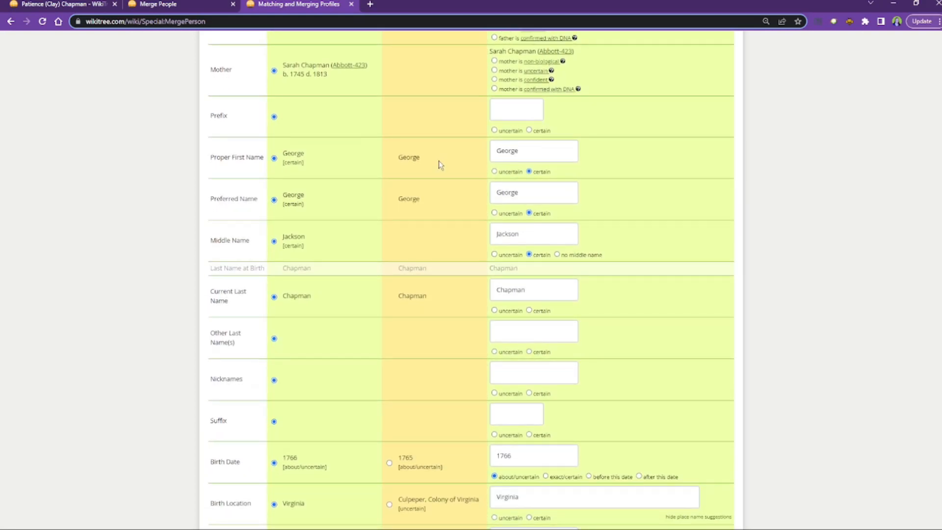
scroll(438, 160, down, 2)
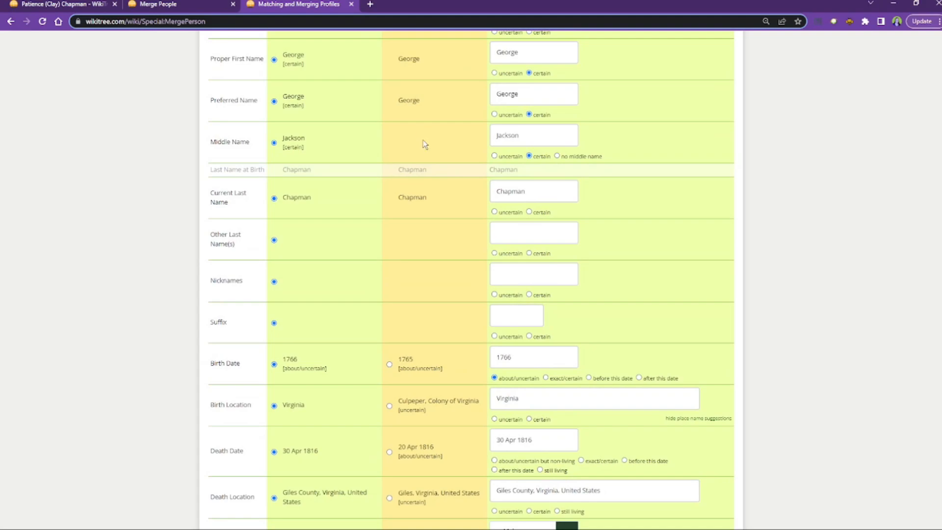
click(494, 156)
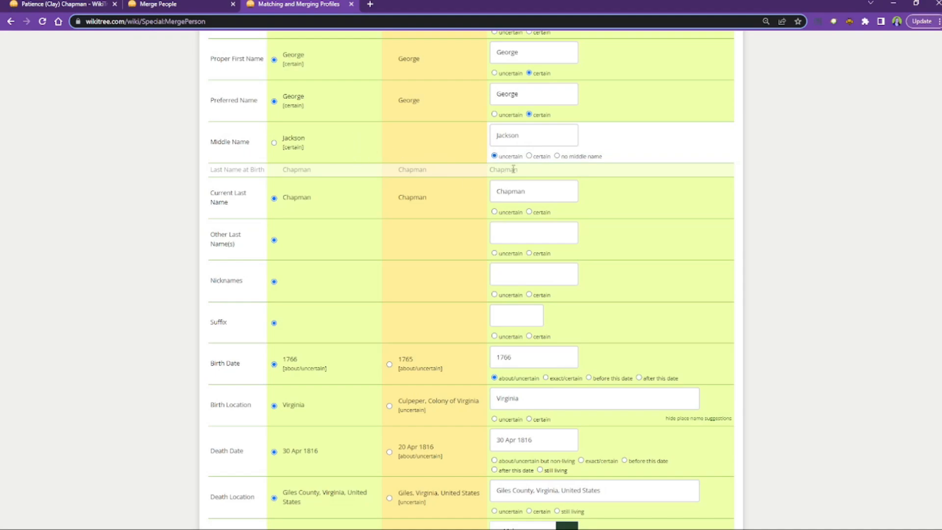
click(557, 156)
click(493, 156)
Step: Use the birth location "Culpeper, Colony of Virginia" from Chapman-25747 for the merged profile
scroll(365, 169, down, 3)
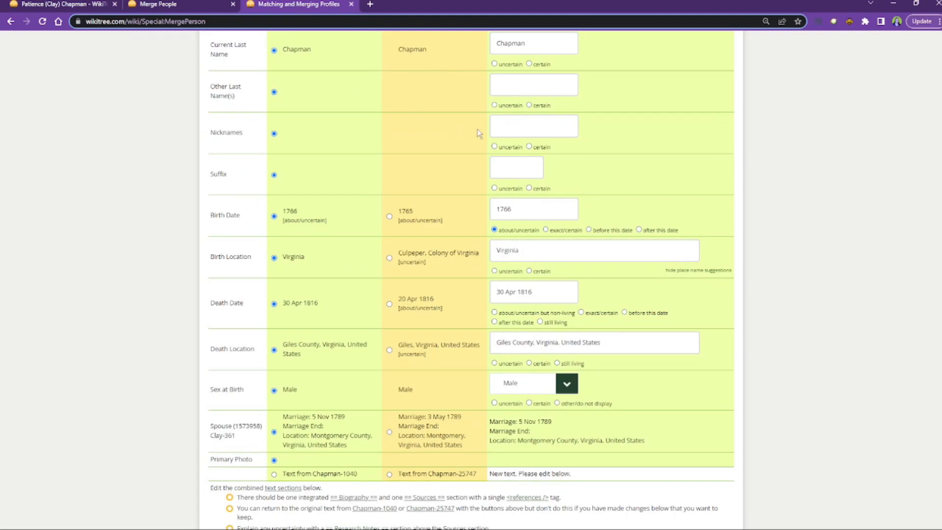
scroll(478, 133, down, 1)
scroll(473, 126, down, 1)
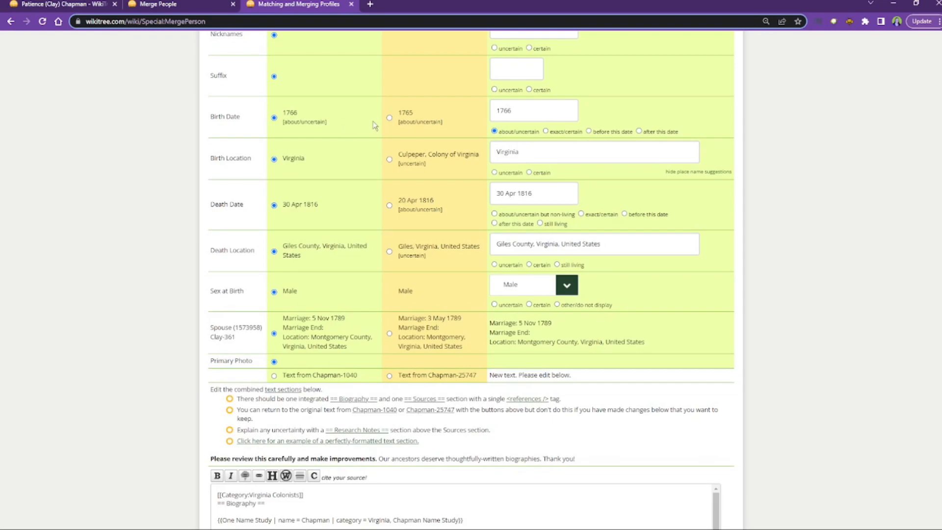
scroll(374, 128, down, 1)
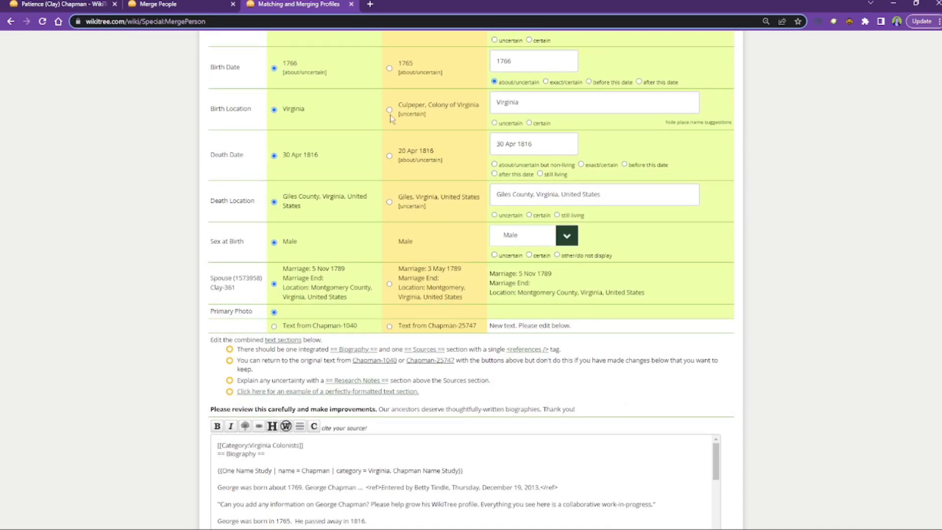
click(391, 110)
Step: Check the will and deed details in the combined biography and mark the death date 30 Apr 1816 as "before this date"
scroll(400, 113, down, 1)
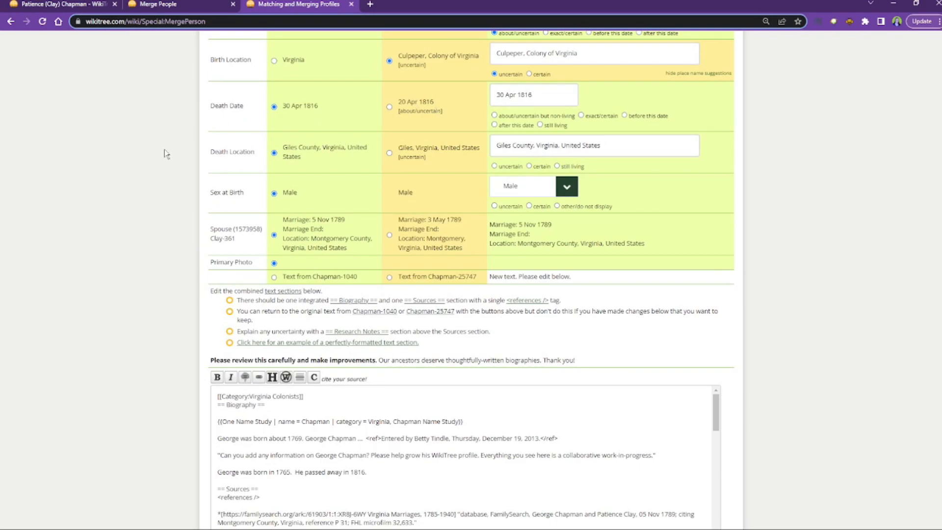
scroll(356, 243, down, 4)
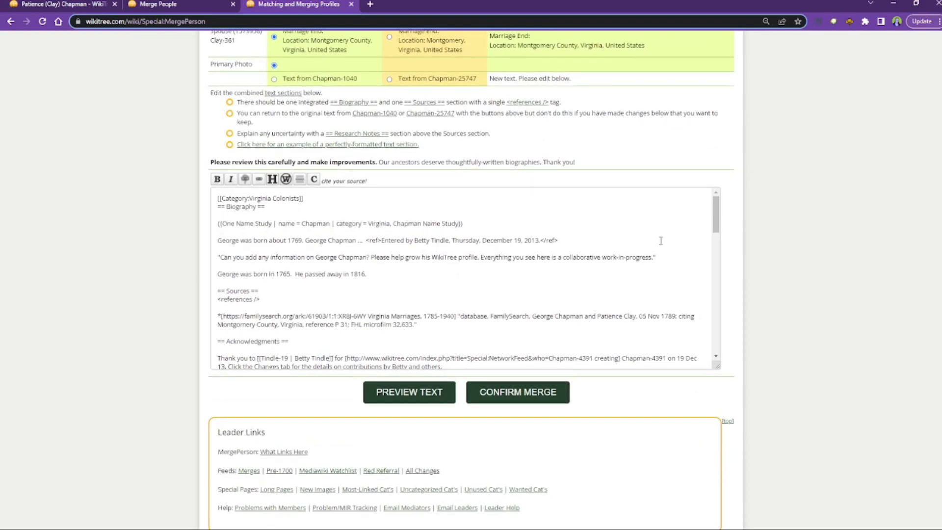
drag(719, 224, 716, 330)
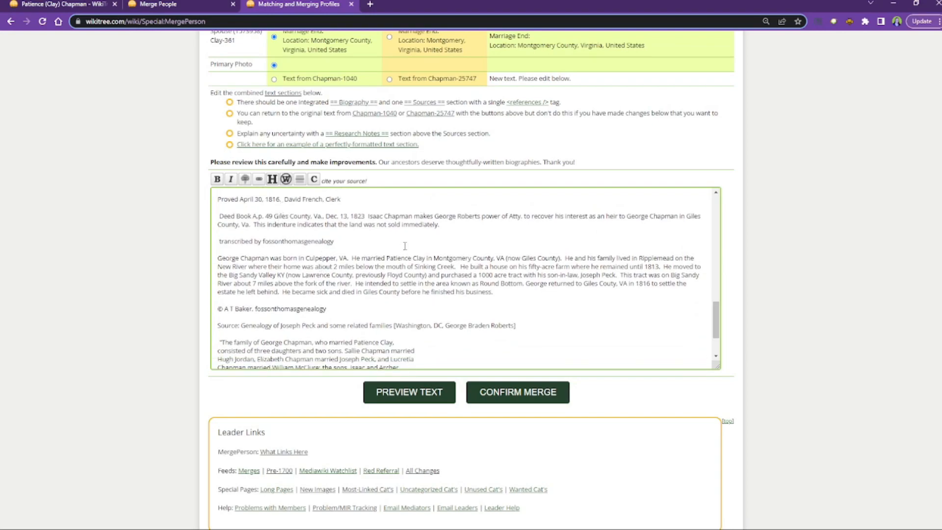
scroll(147, 158, up, 8)
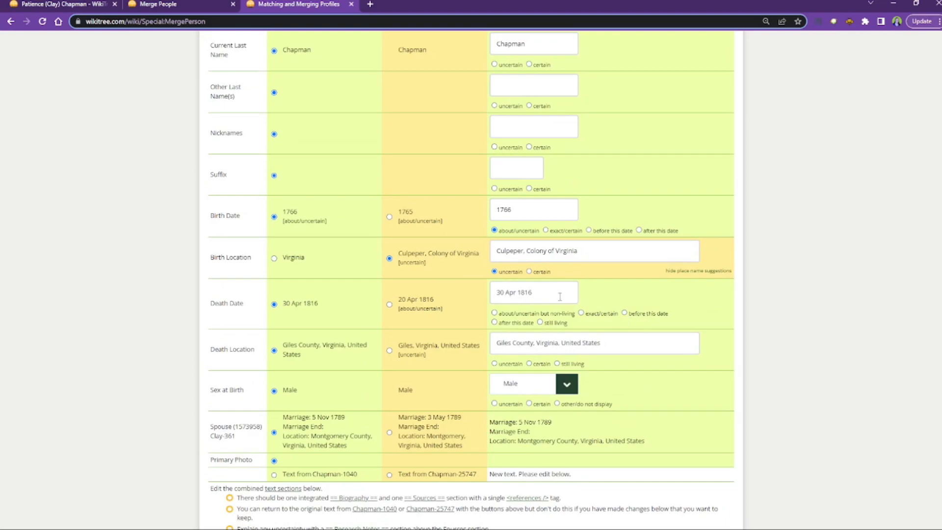
click(624, 313)
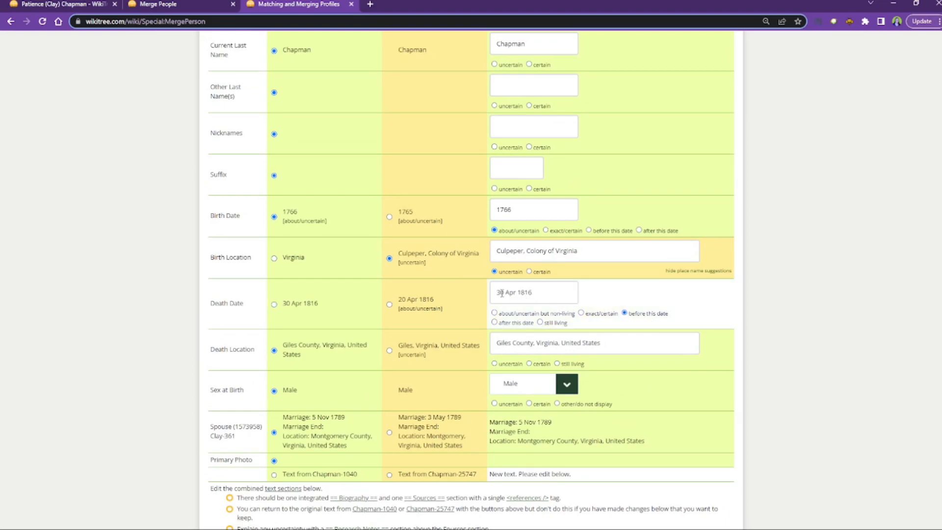
Step: Delete the "Please edit or improve" comment line and the divider beneath it from the combined biography text
scroll(478, 215, down, 2)
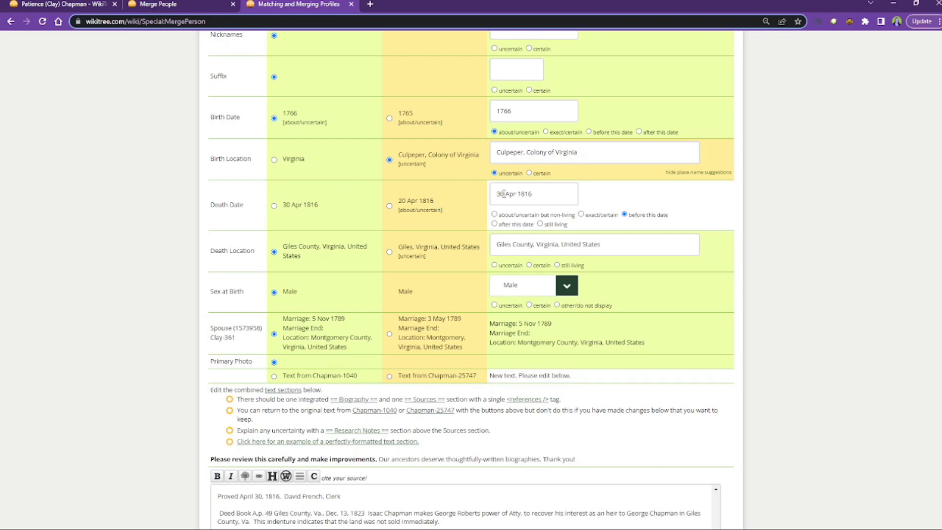
scroll(507, 195, down, 1)
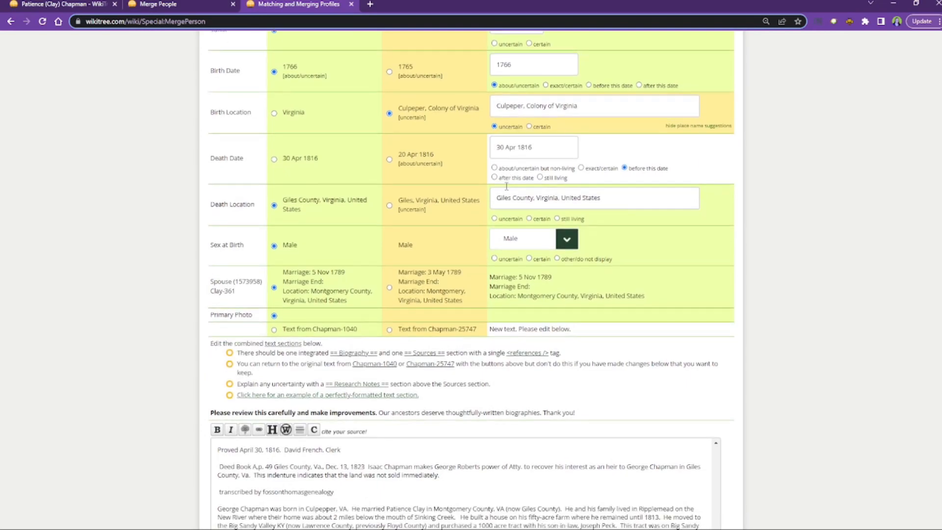
scroll(426, 244, down, 4)
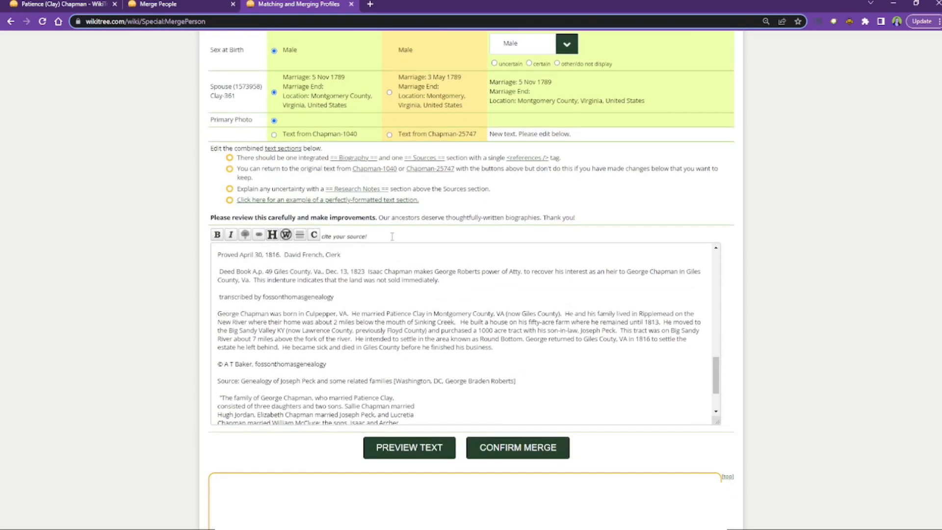
drag(715, 365, 737, 287)
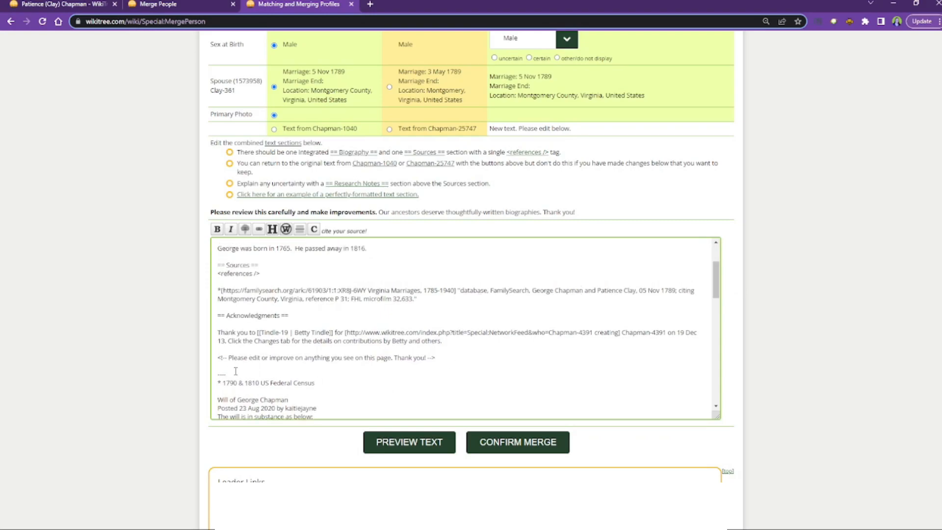
drag(235, 371, 212, 362)
key(Delete)
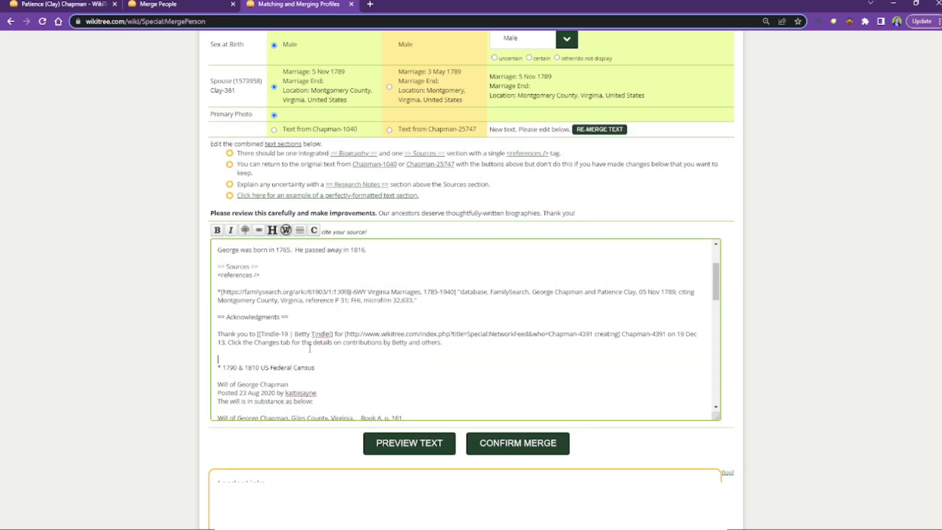
Step: Add a "== Research Notes ==" section above Sources in the biography, with the line "Alternate death date:"
click(375, 251)
key(shift+Home)
text(== Reserarch)
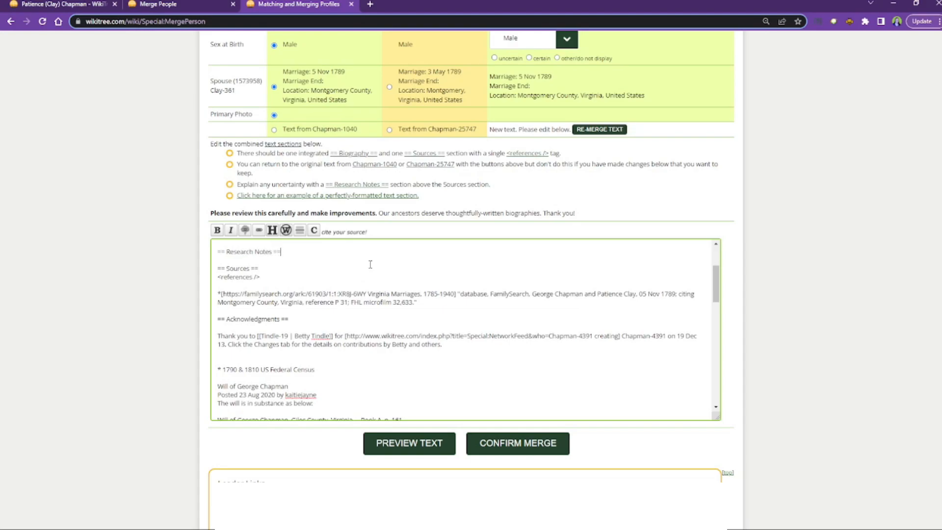
key(Return)
text(Alternate death date:)
Step: Complete the alternate death date line with "20 Apr 1816" from Chapman-25747, keeping 30 Apr 1816 marked "before this date" as the merged death date
scroll(167, 253, up, 2)
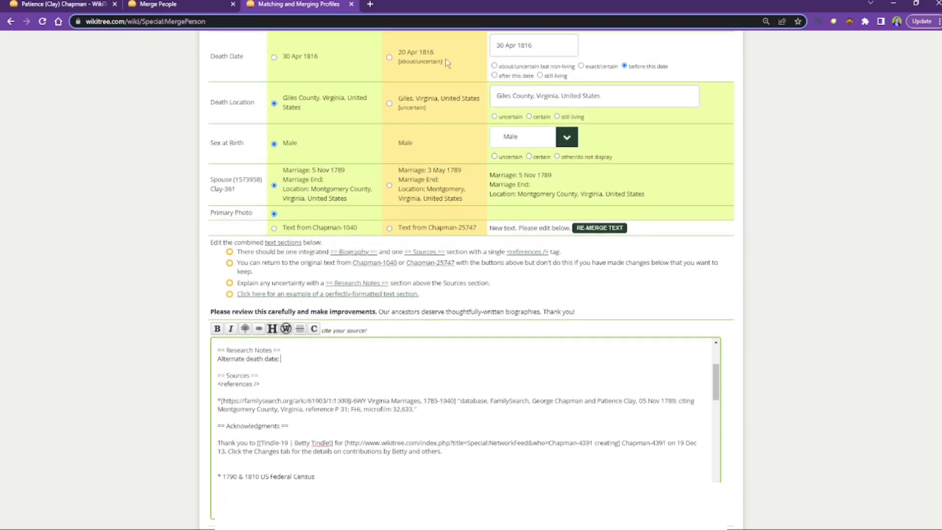
drag(433, 52, 398, 52)
key(ctrl+c)
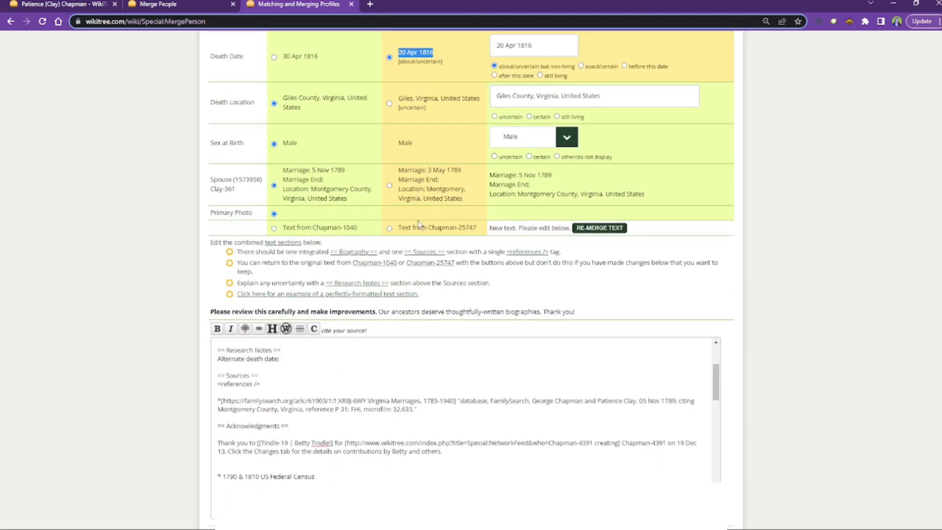
click(274, 57)
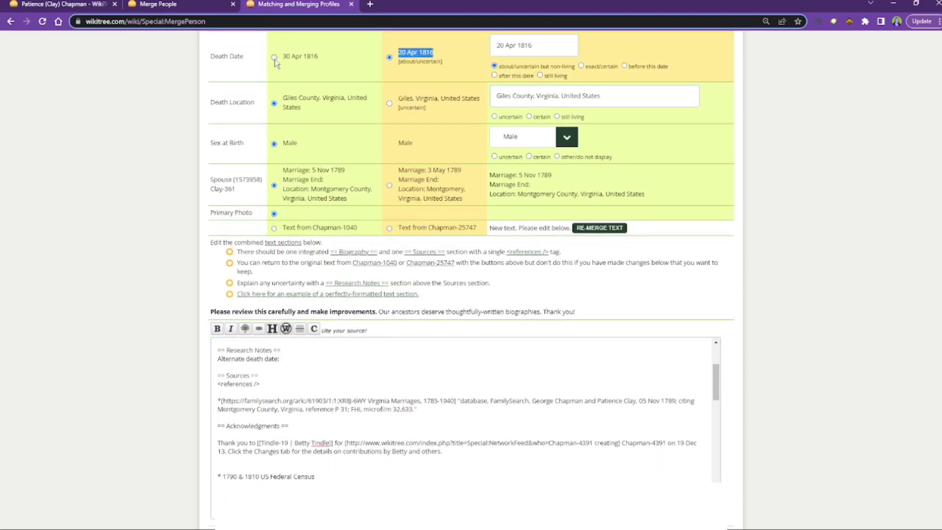
click(625, 66)
click(300, 360)
key(ctrl+v)
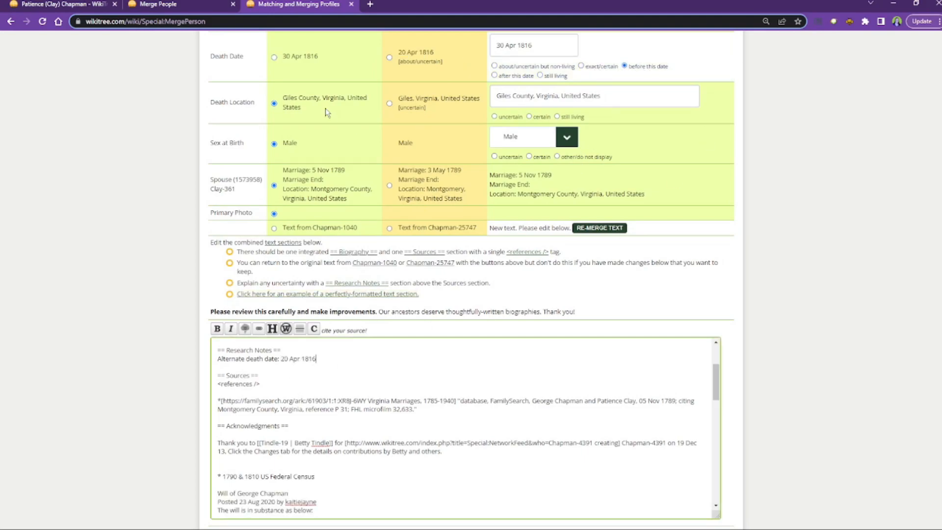
Step: Remove the blank line beneath the Acknowledgments heading and make the biography editing box taller
scroll(128, 190, down, 3)
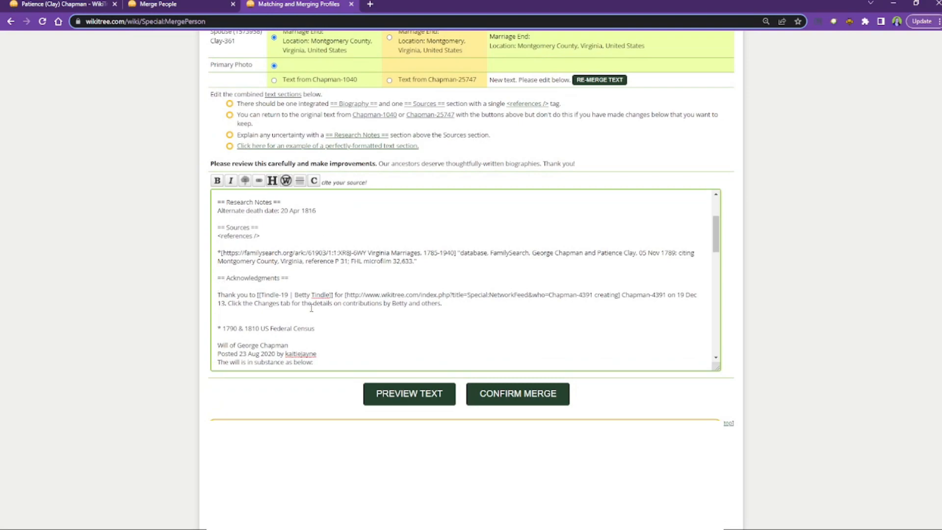
key(BackSpace)
scroll(355, 305, down, 1)
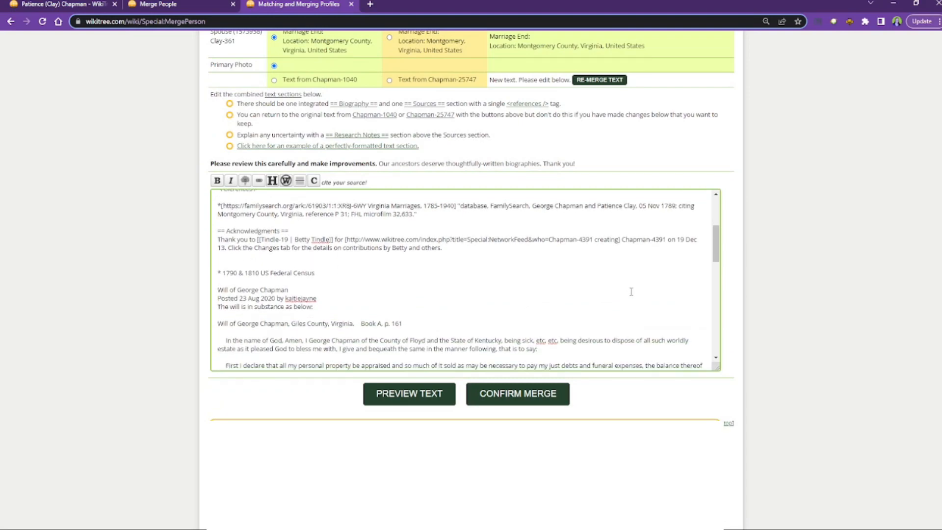
drag(717, 368, 715, 477)
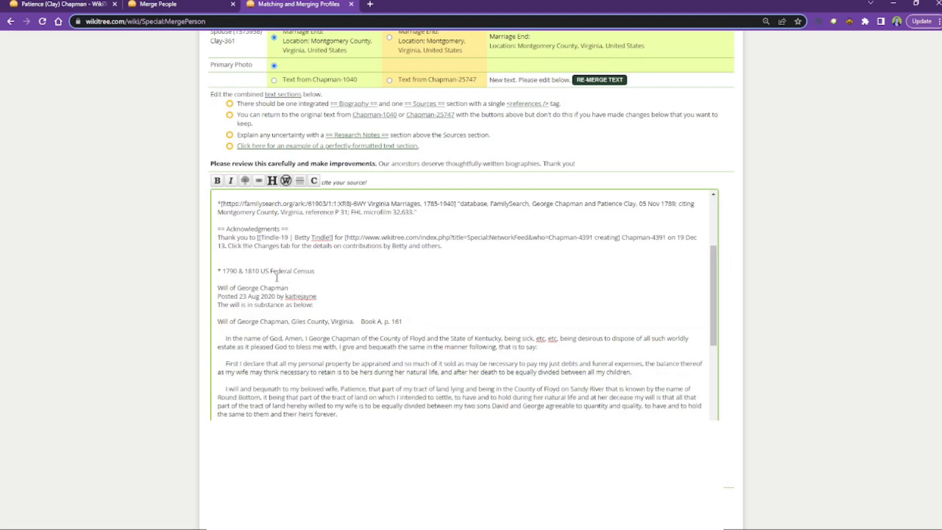
Step: Cut the "* 1790 & 1810 US Federal Census" line from below Acknowledgments and remove the blank line after the references tag
drag(324, 272, 210, 278)
key(ctrl+c)
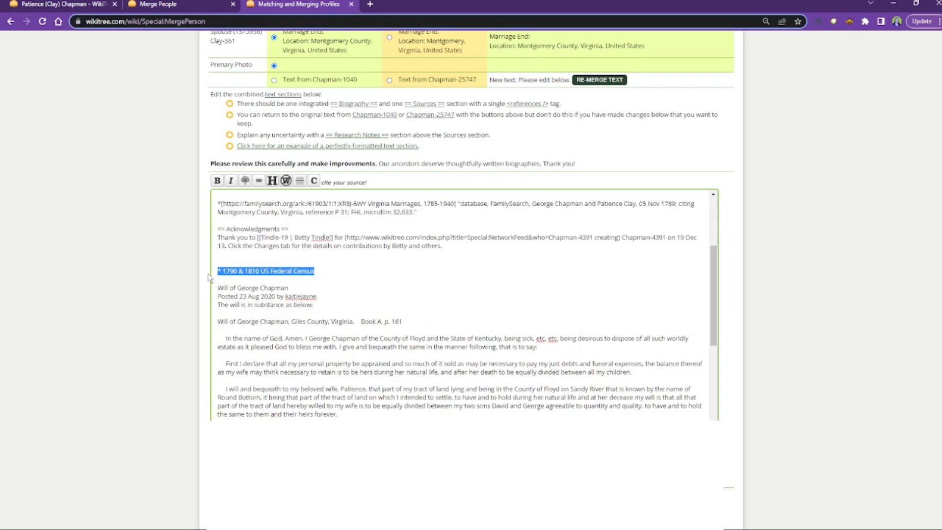
key(BackSpace)
scroll(258, 287, up, 1)
scroll(259, 286, up, 1)
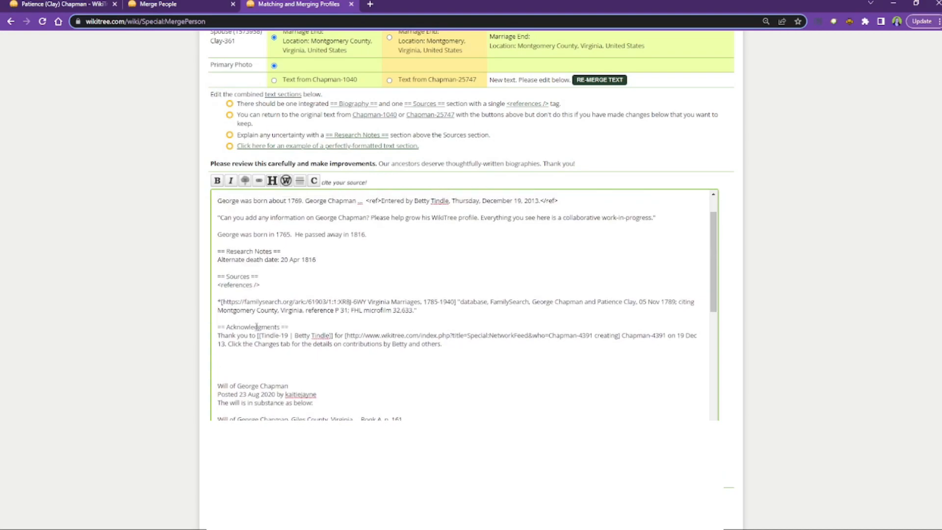
key(Delete)
Step: Add the line ":'''See Also''':" beneath the marriage source and paste "* 1790 & 1810 US Federal Census" under it
click(435, 301)
key(Return)
key(Return)
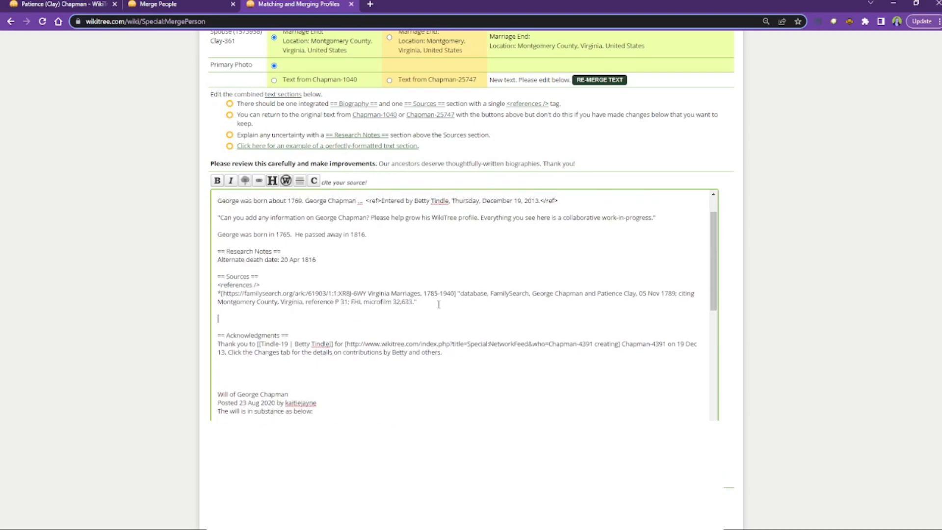
text(:''See Also)
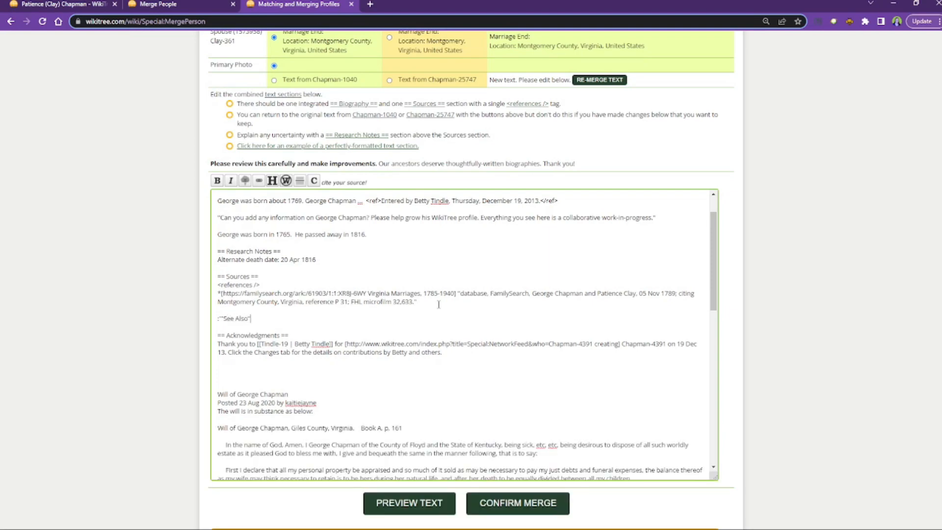
text('':)
key(Return)
key(ctrl+v)
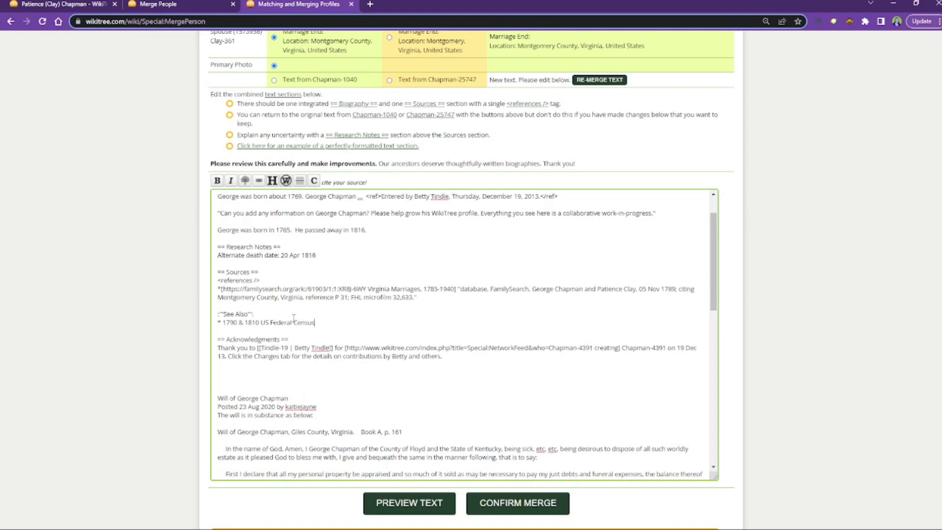
Step: Cut the will and deed transcription below Acknowledgments, through its "transcribed by" line, for reuse elsewhere in the biography
scroll(284, 315, down, 3)
drag(220, 304, 340, 414)
drag(349, 394, 356, 372)
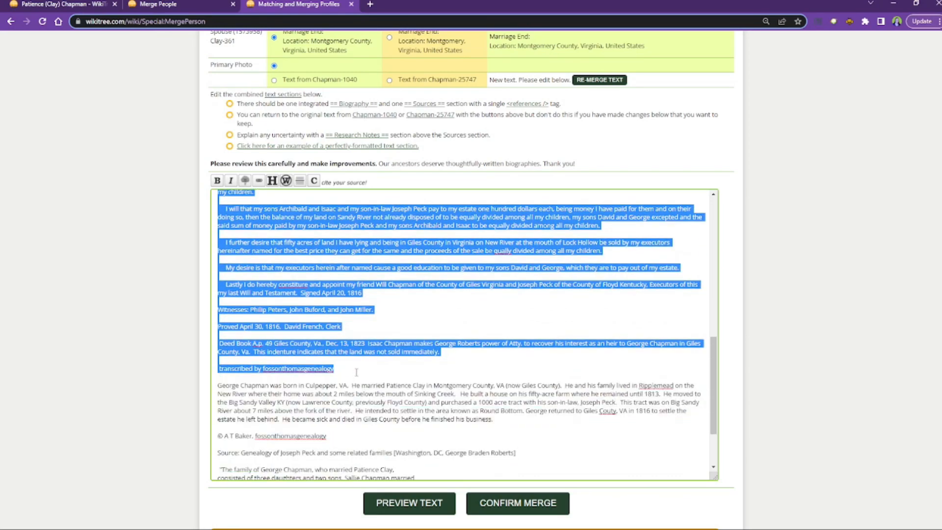
key(BackSpace)
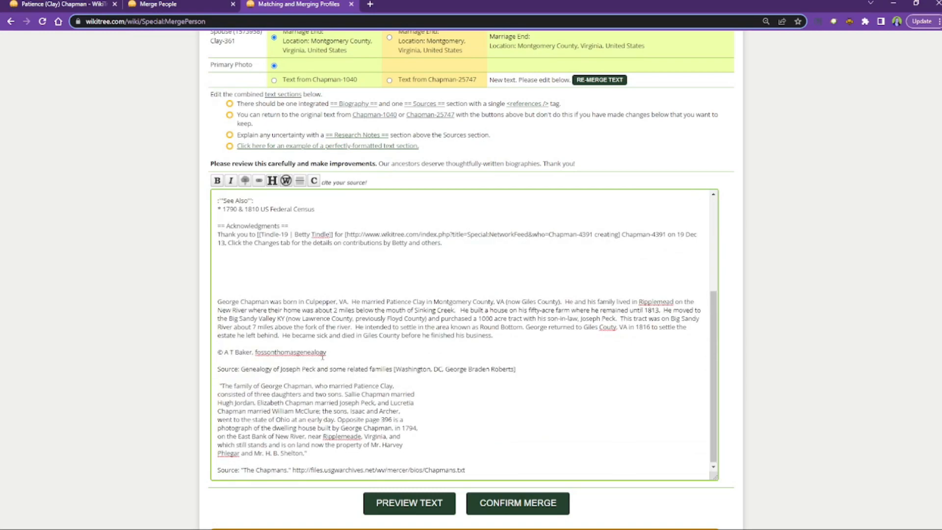
Step: Add a "=== Death & Legacy ===" subsection above Research Notes and paste the will and deed transcription into it
scroll(367, 344, up, 8)
click(378, 315)
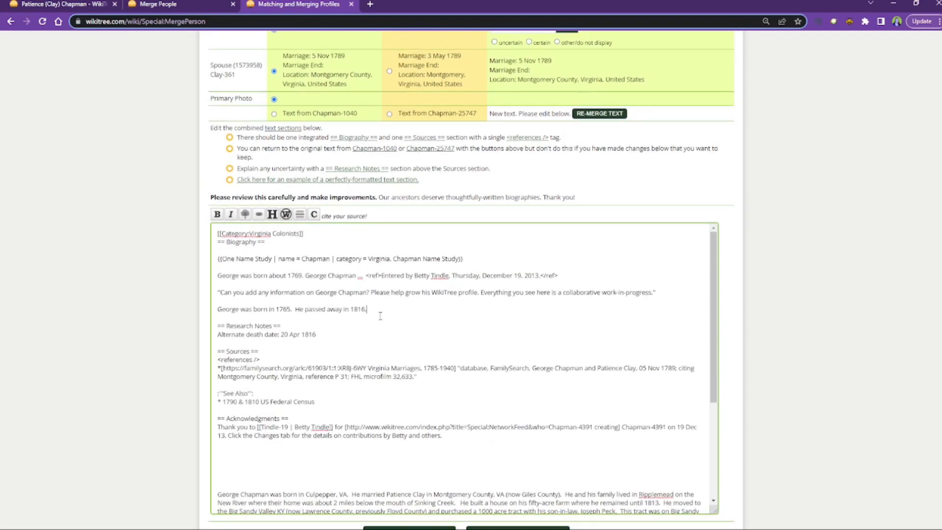
key(Return)
key(Return)
text(=== Death & Legacy ===)
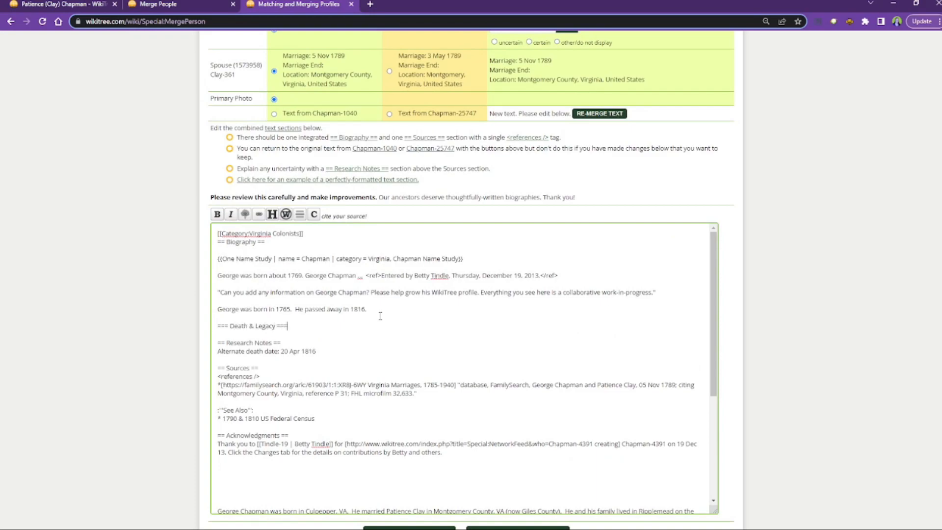
key(ctrl+v)
Step: Delete the copyright credit line and its extra blank lines beneath the life story paragraph at the end of the biography text
scroll(356, 284, down, 5)
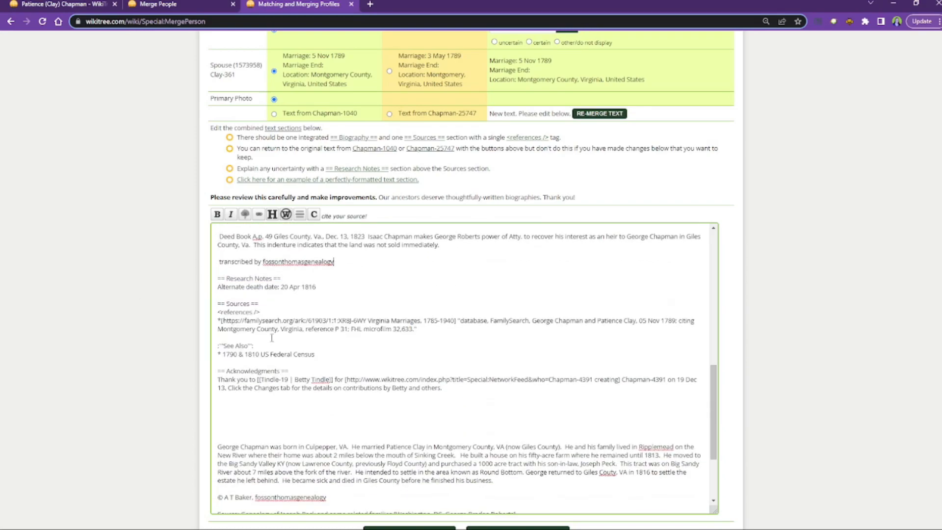
scroll(260, 372, down, 4)
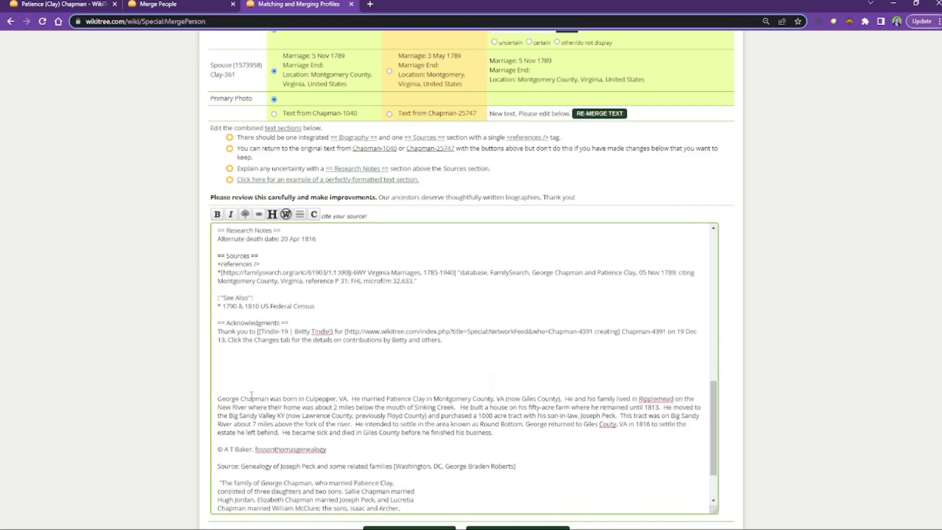
scroll(259, 371, down, 2)
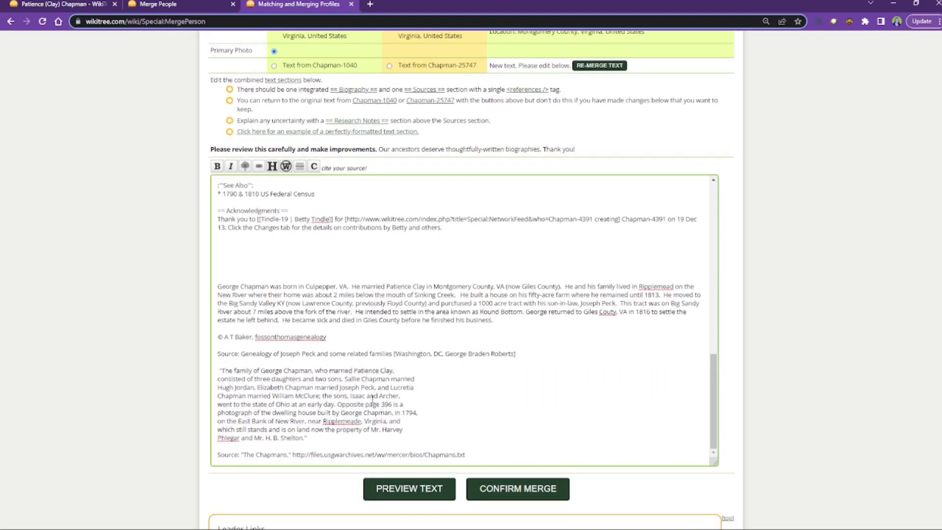
drag(345, 325, 211, 334)
key(BackSpace)
key(BackSpace)
key(BackSpace)
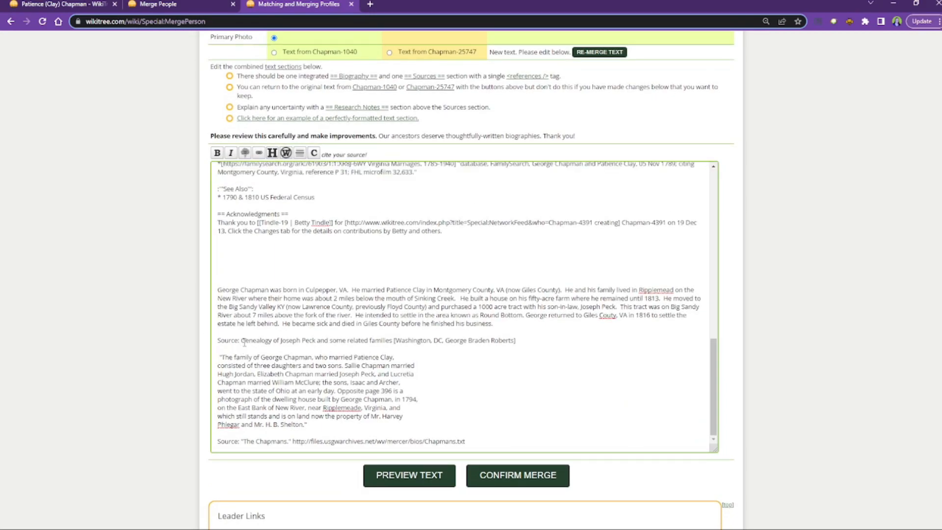
Step: Move the life story, the family quotation and their source lines from the end of the text into Research Notes, below the alternate death date
drag(465, 440, 212, 290)
key(BackSpace)
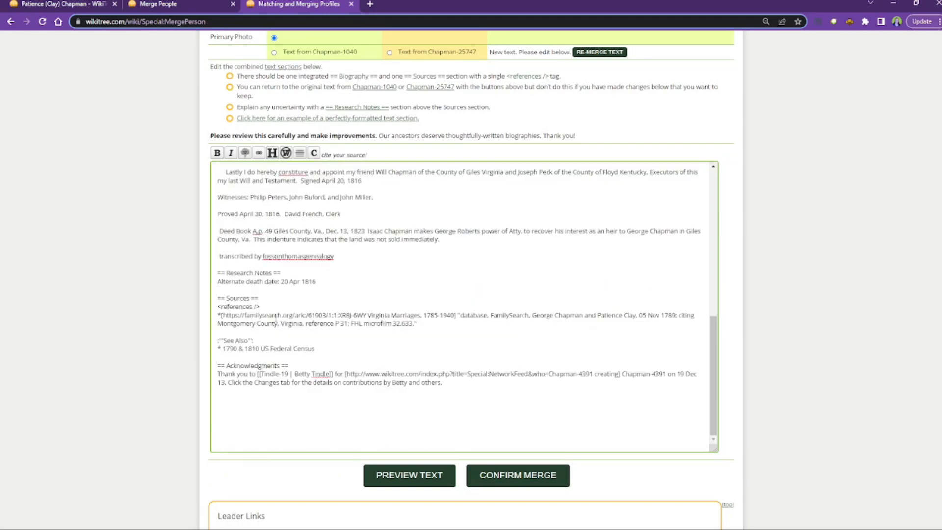
click(333, 285)
key(Return)
key(Return)
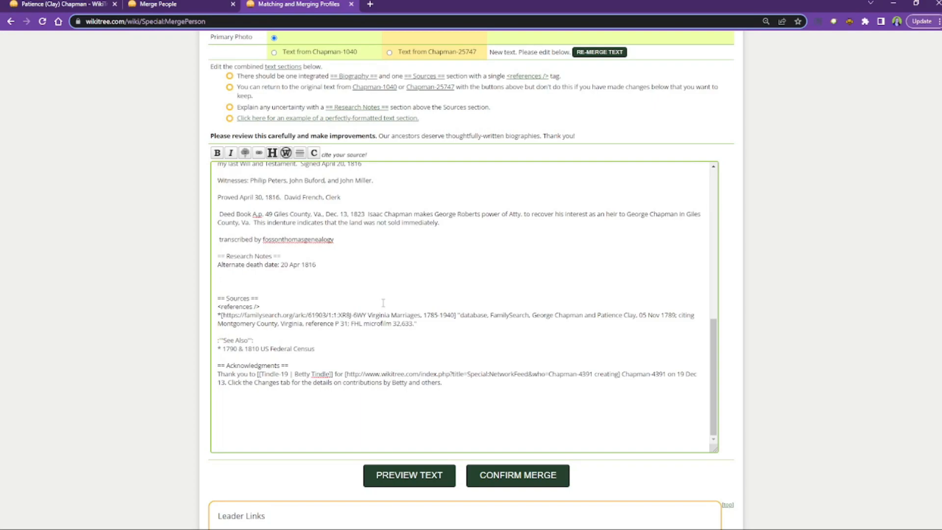
key(ctrl+v)
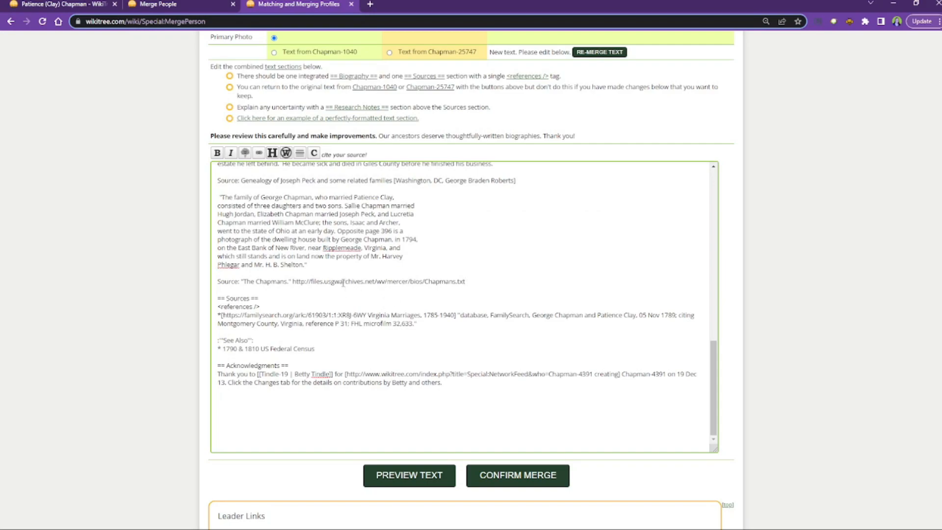
Step: Preview the merged biography and check every section through Sources and Acknowledgments, including the "Entered by" reference, then return to the start of the editable text
scroll(334, 281, up, 3)
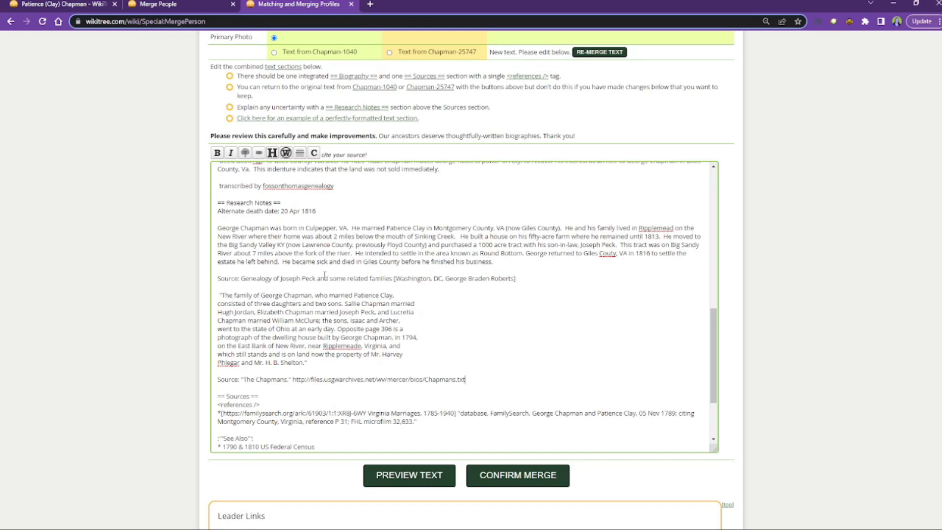
scroll(346, 298, up, 5)
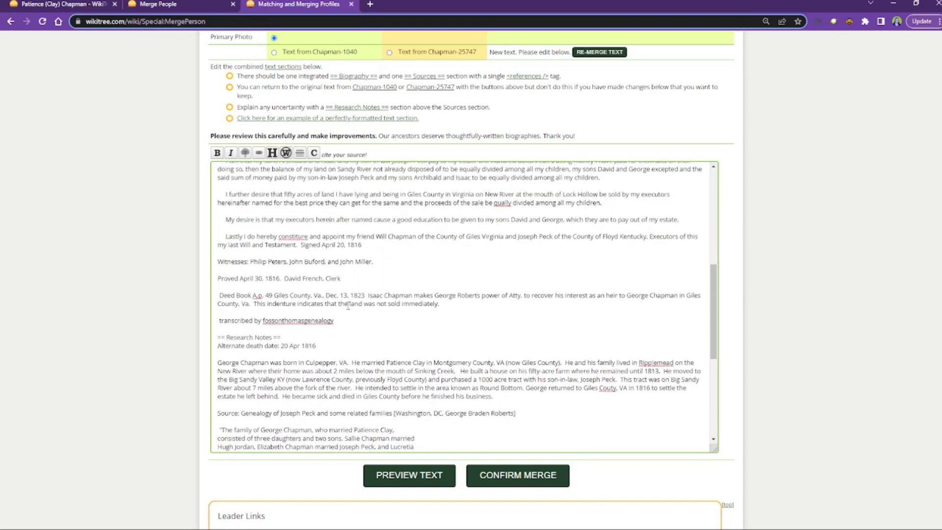
scroll(333, 290, up, 4)
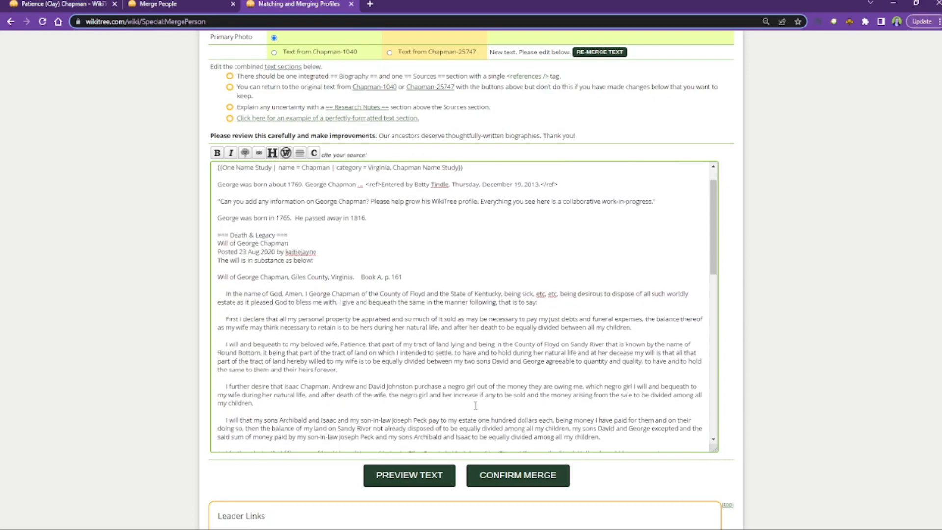
scroll(807, 358, down, 1)
scroll(807, 358, down, 4)
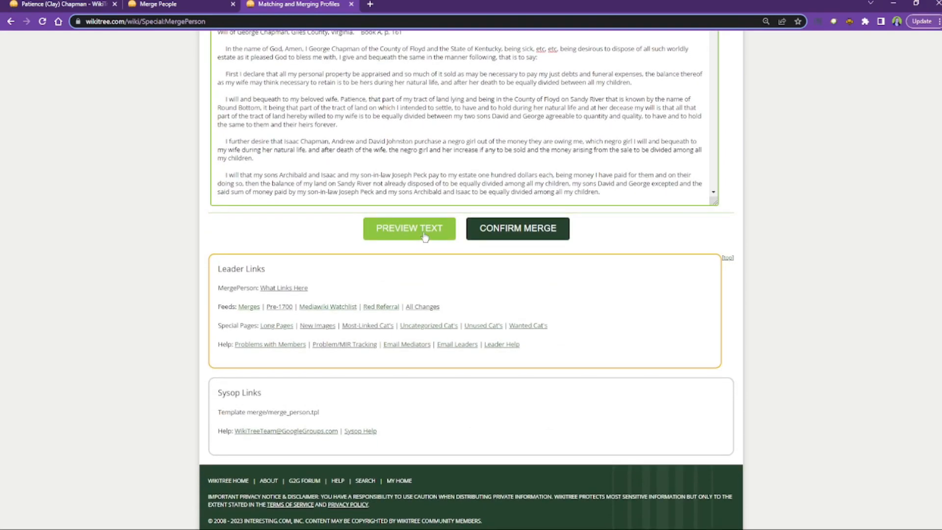
click(411, 228)
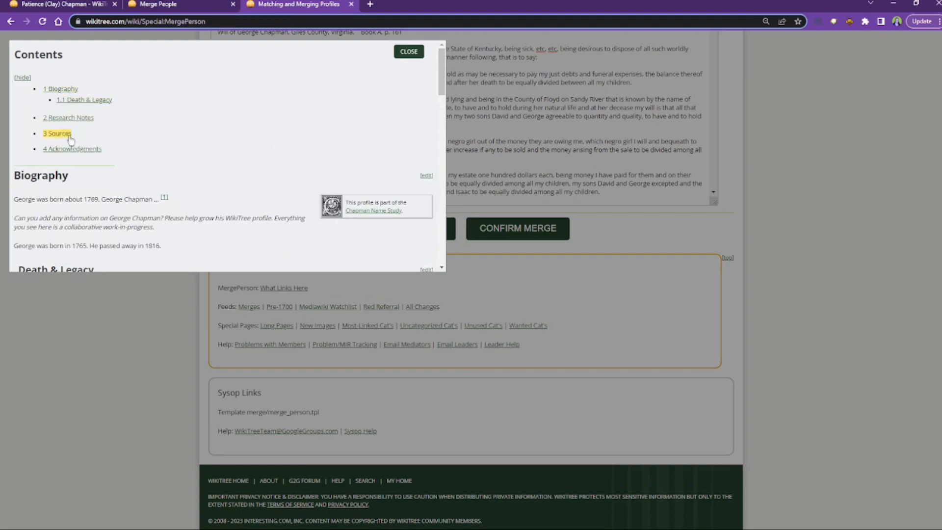
scroll(184, 123, down, 2)
scroll(189, 130, down, 6)
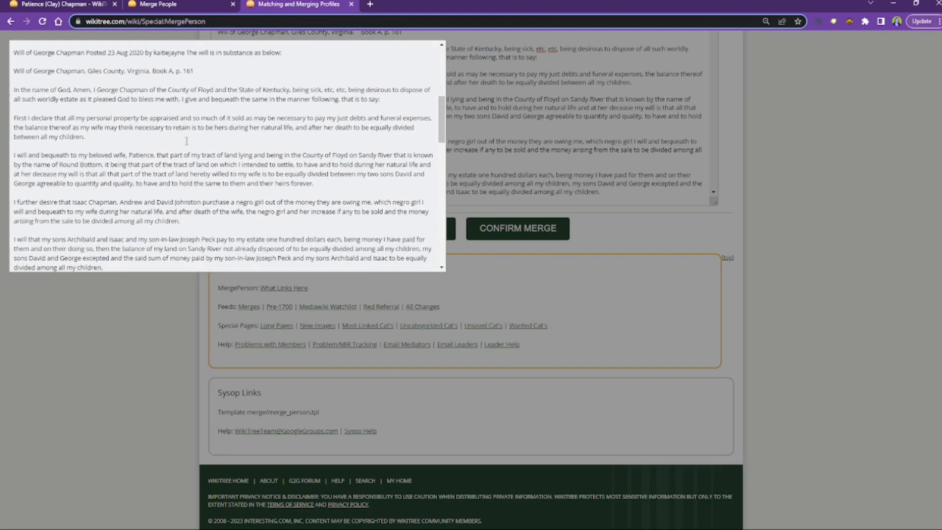
scroll(187, 143, down, 8)
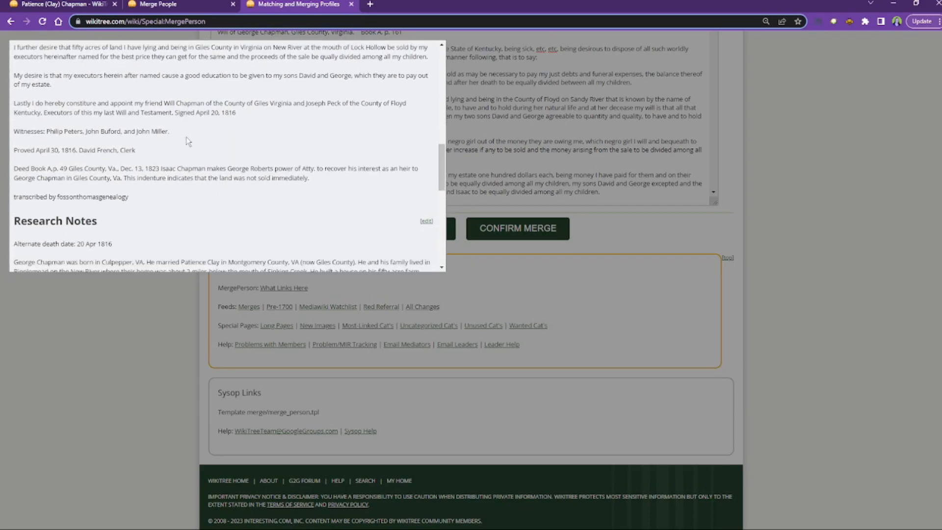
scroll(187, 131, down, 3)
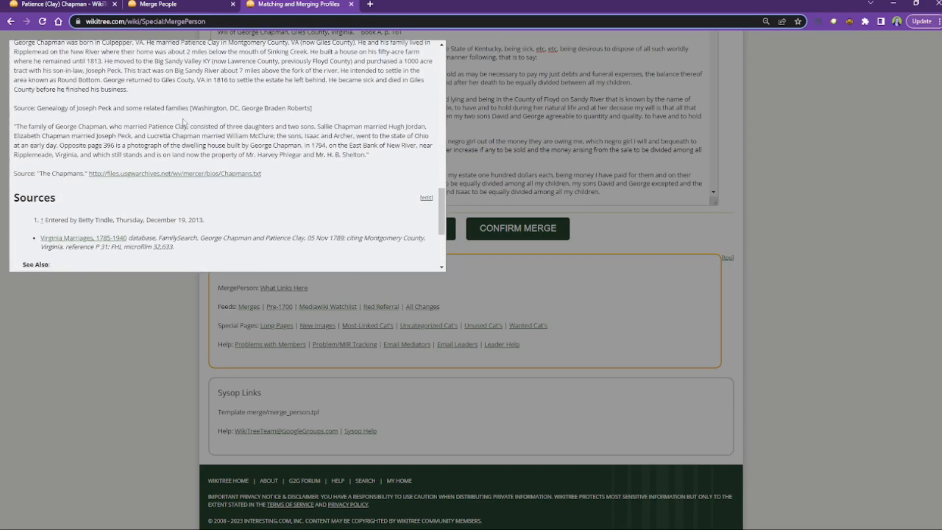
scroll(184, 113, down, 3)
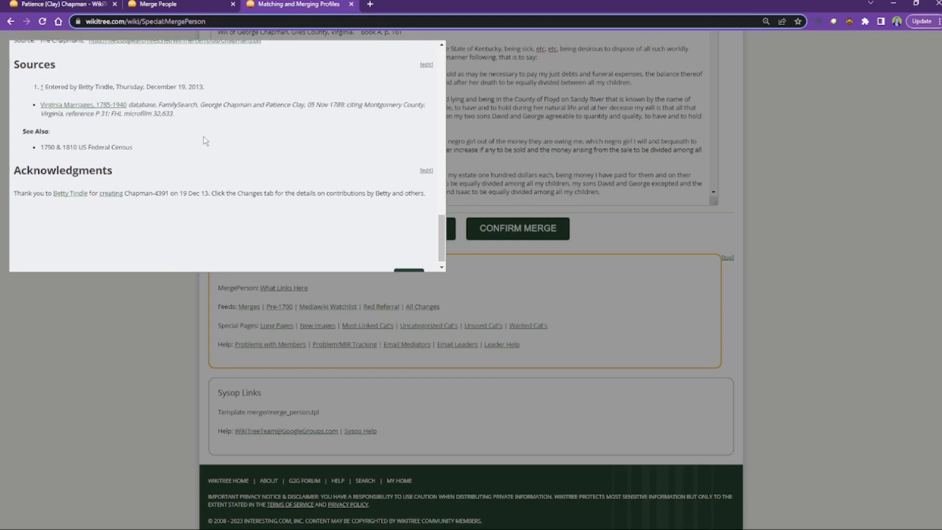
drag(206, 78, 41, 78)
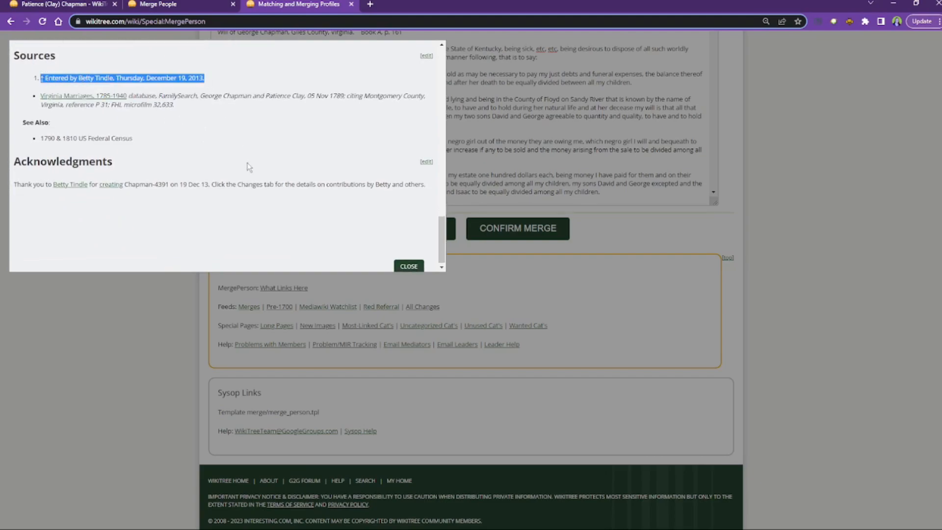
click(408, 265)
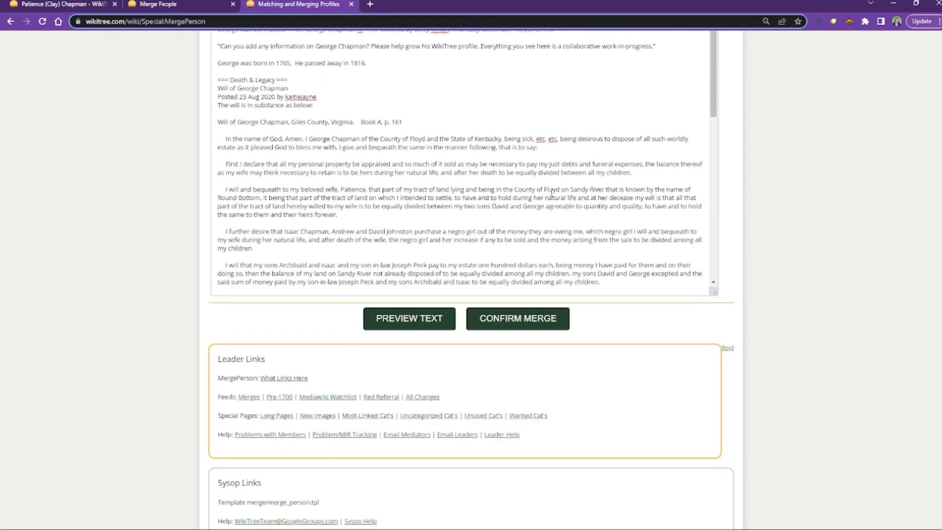
scroll(547, 193, up, 3)
scroll(714, 239, up, 1)
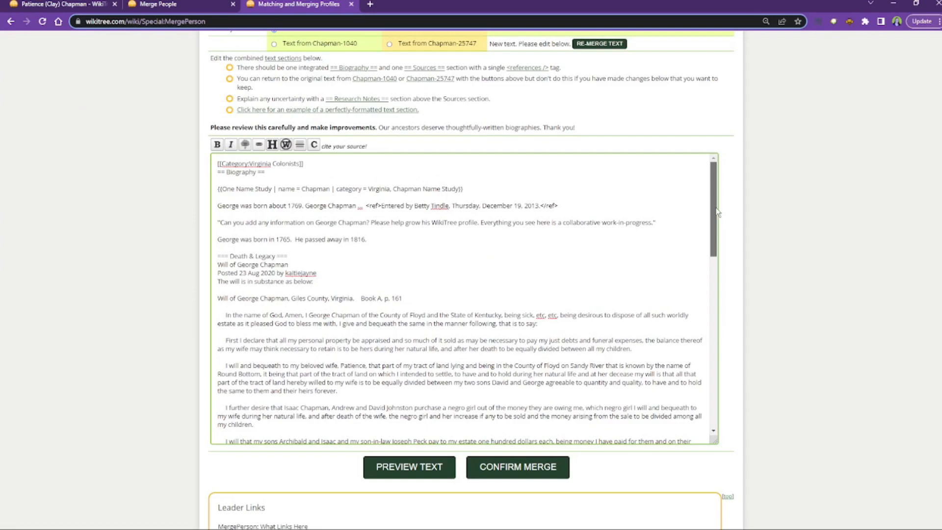
Step: Delete the leftover name fragment and its "Entered by" reference that follow the birth sentence in the Biography section
click(562, 199)
drag(568, 209, 304, 205)
key(BackSpace)
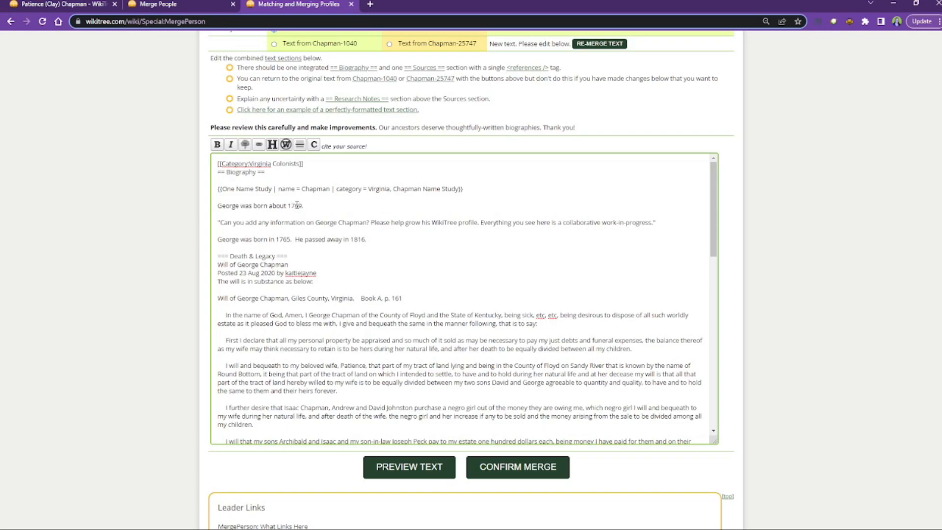
Step: Set the year in the opening birth sentence to 1765/69 so it covers both profiles' birth estimates
drag(369, 240, 205, 243)
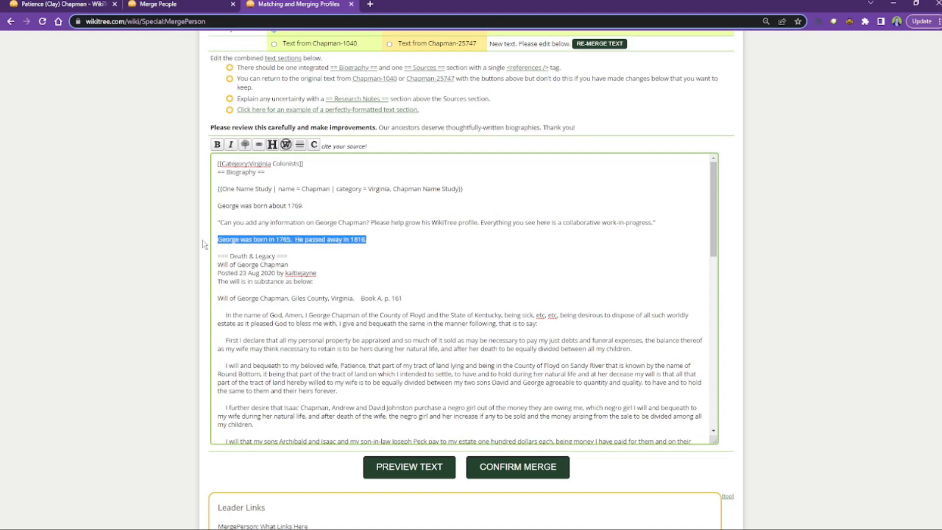
drag(316, 206, 216, 207)
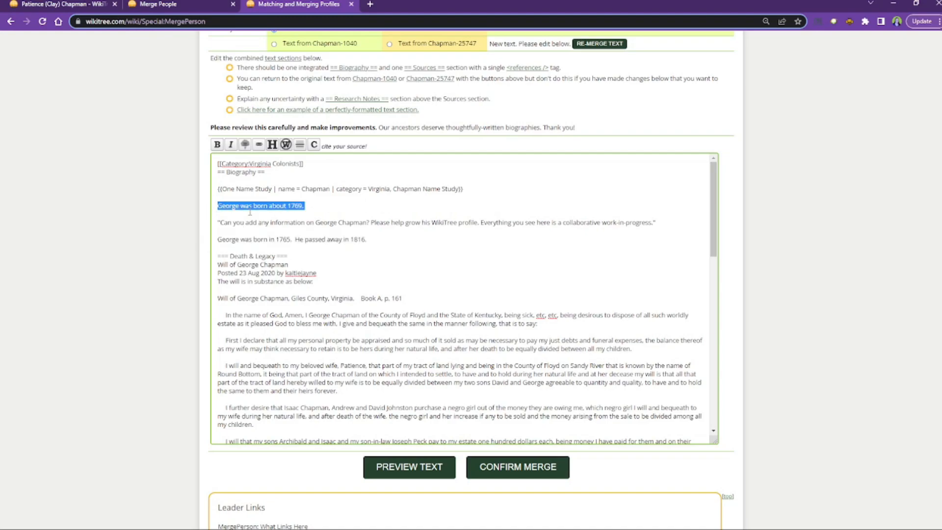
click(301, 207)
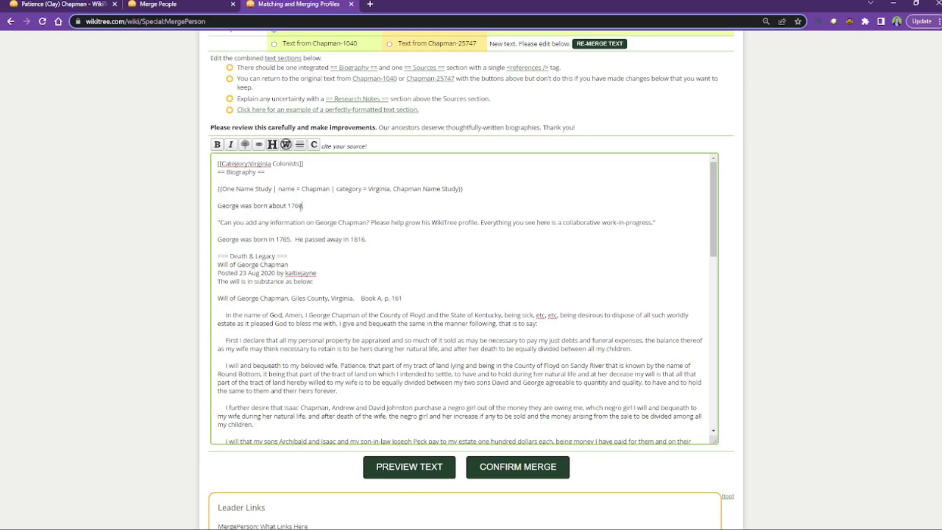
text(65/69.)
Step: Delete the redundant birth and death sentence above Death & Legacy and the extra blank lines there and beneath the Biography heading
drag(372, 241, 211, 241)
key(BackSpace)
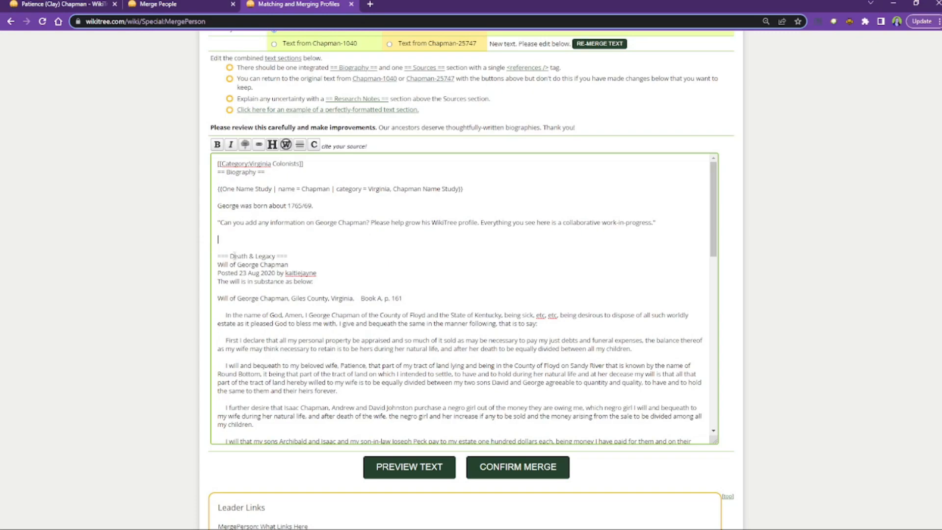
key(BackSpace)
key(BackSpace)
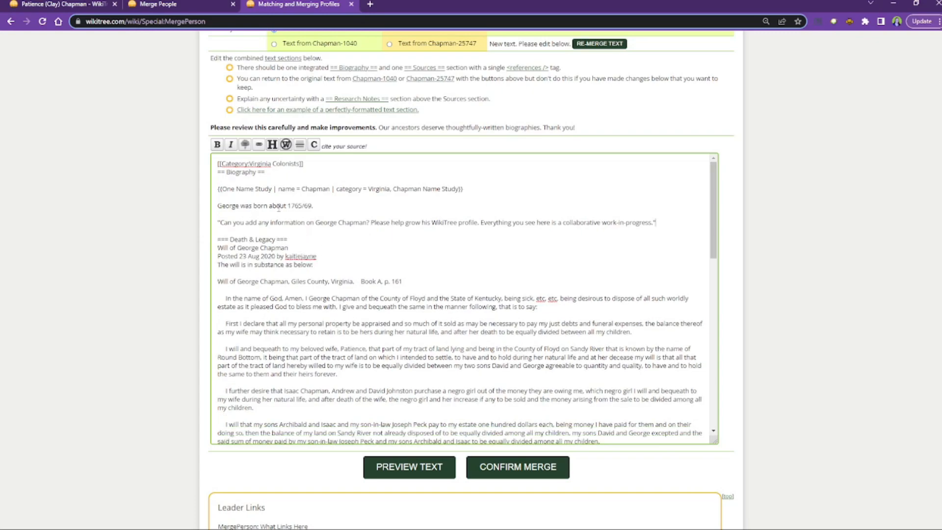
key(BackSpace)
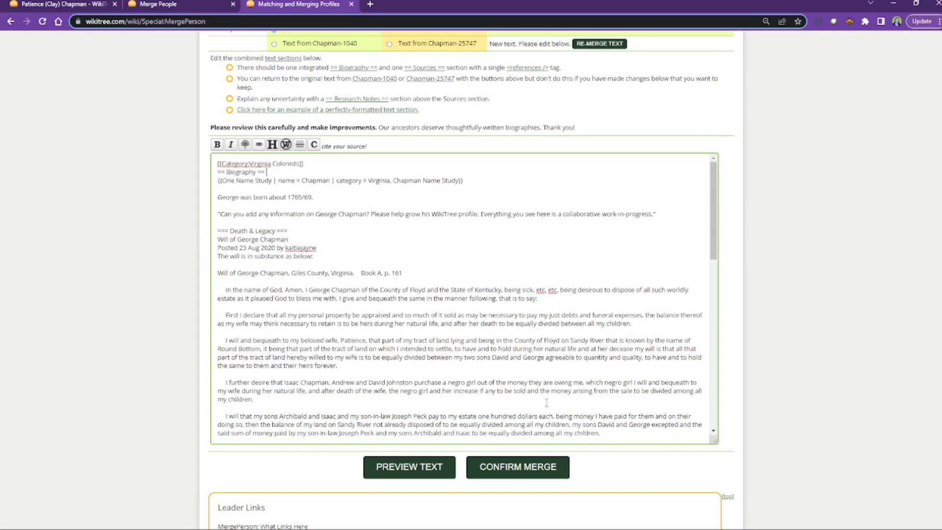
Step: Confirm the merge into Chapman-1040 and open the merged profile
click(536, 471)
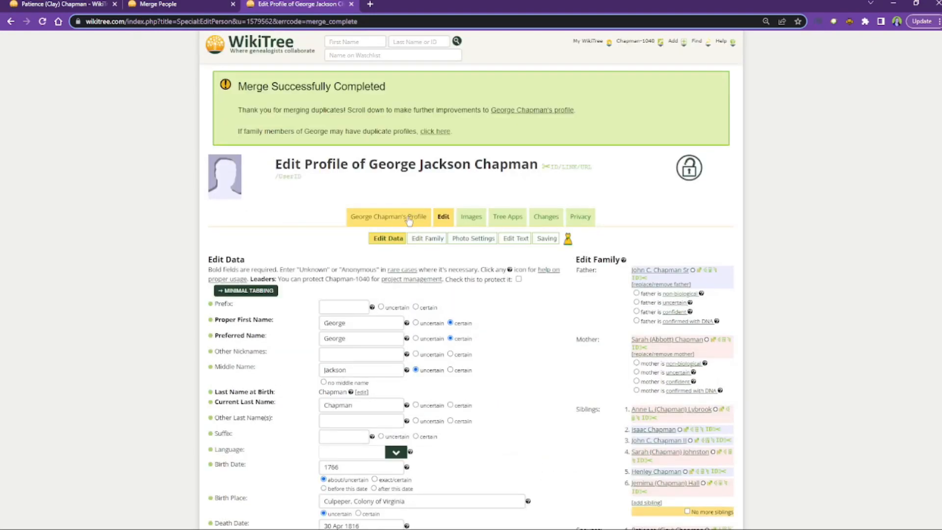
mouse_move(406, 219)
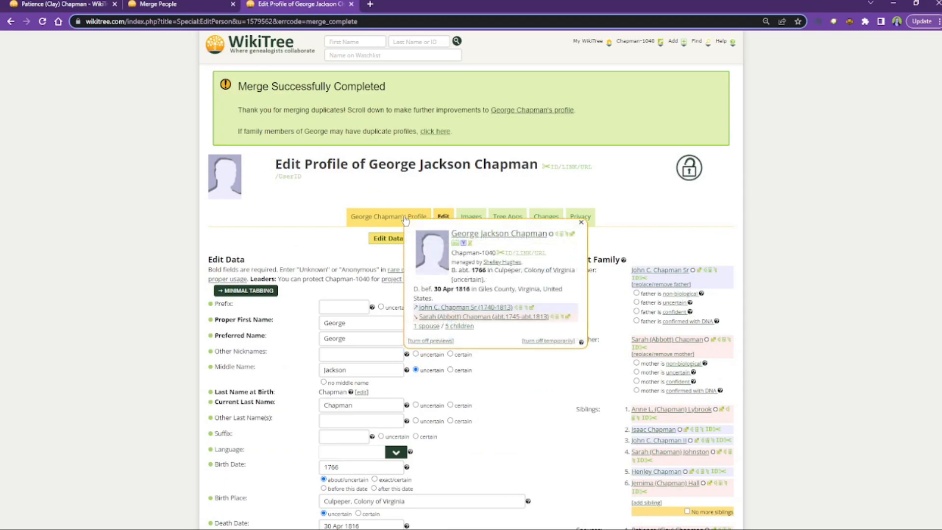
click(406, 220)
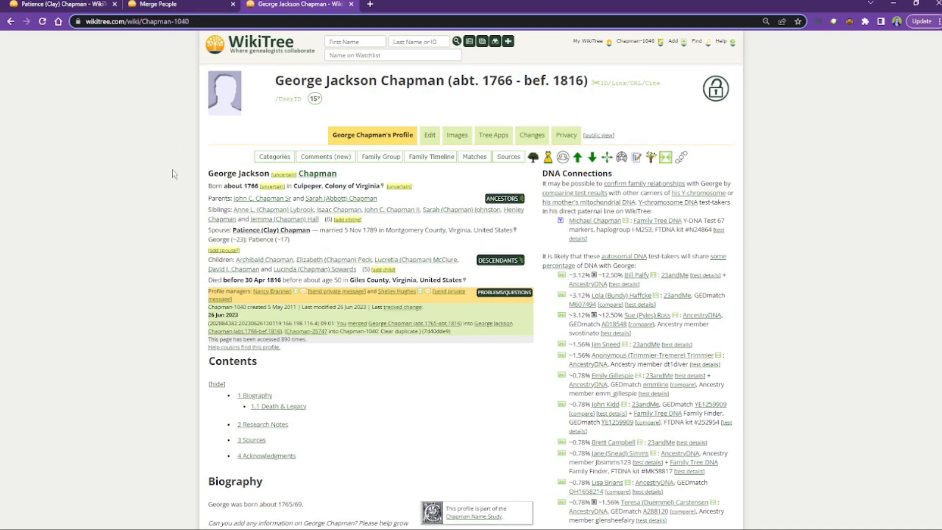
Step: Examine the merged profile's family data, contents list, Biography and Death & Legacy sections
scroll(172, 170, down, 1)
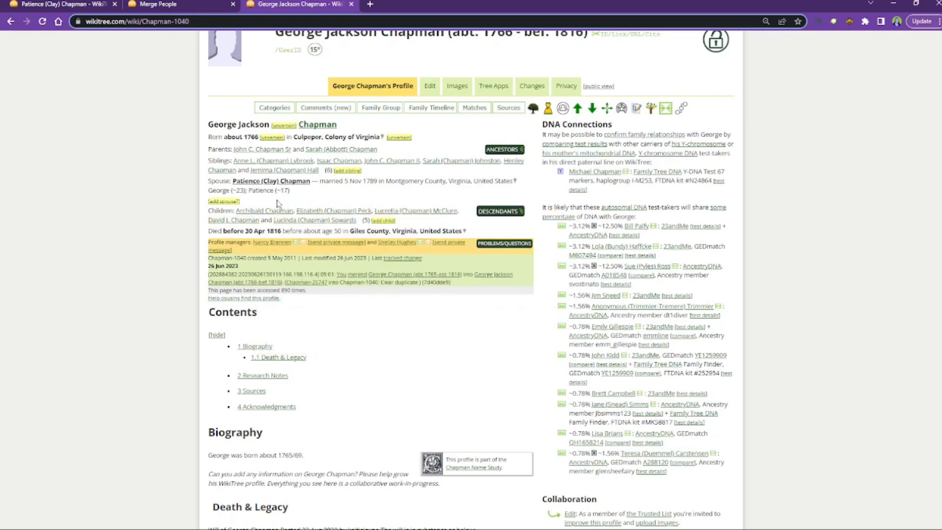
scroll(166, 214, down, 4)
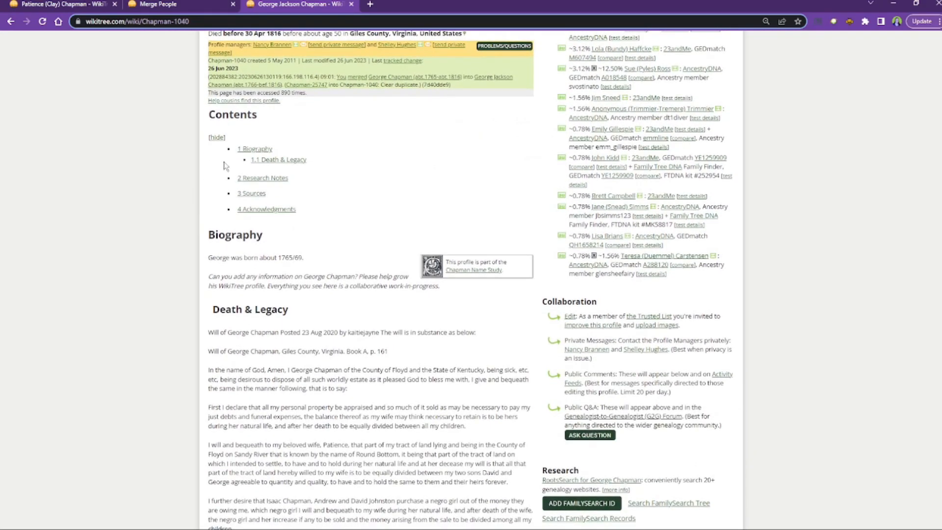
scroll(212, 193, down, 4)
scroll(300, 194, down, 4)
scroll(300, 193, up, 4)
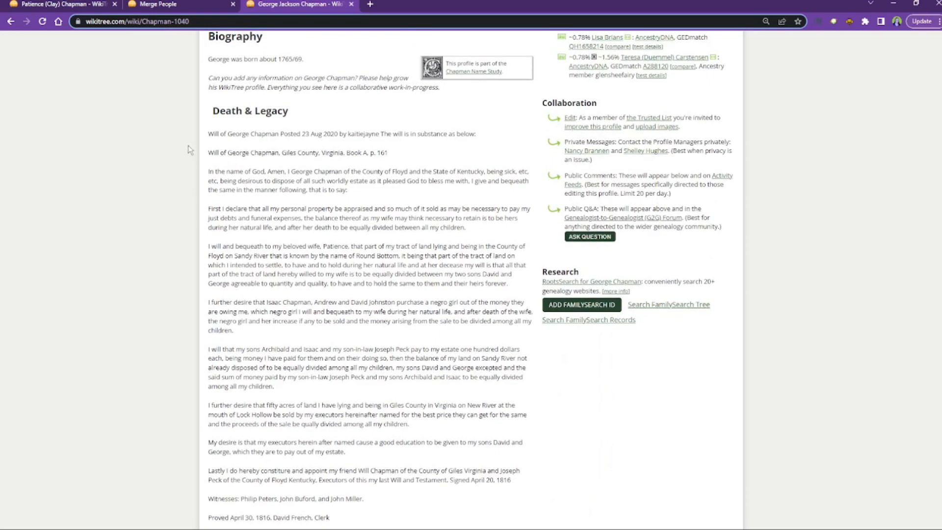
scroll(190, 148, down, 1)
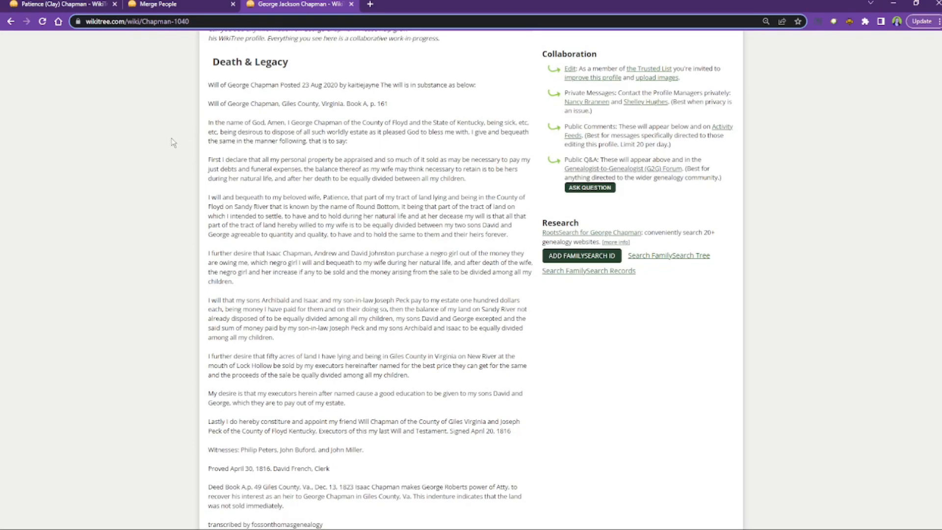
scroll(171, 134, down, 2)
scroll(174, 143, up, 2)
scroll(173, 145, up, 3)
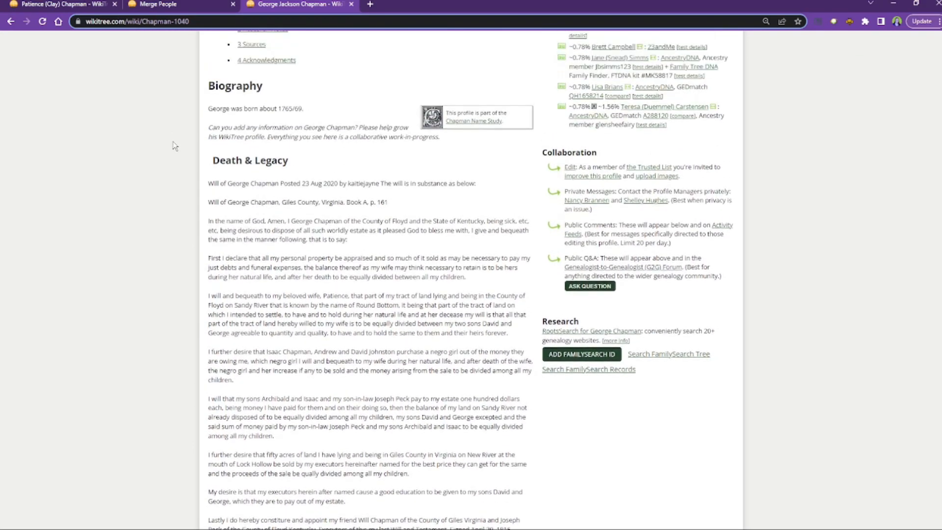
scroll(173, 144, down, 10)
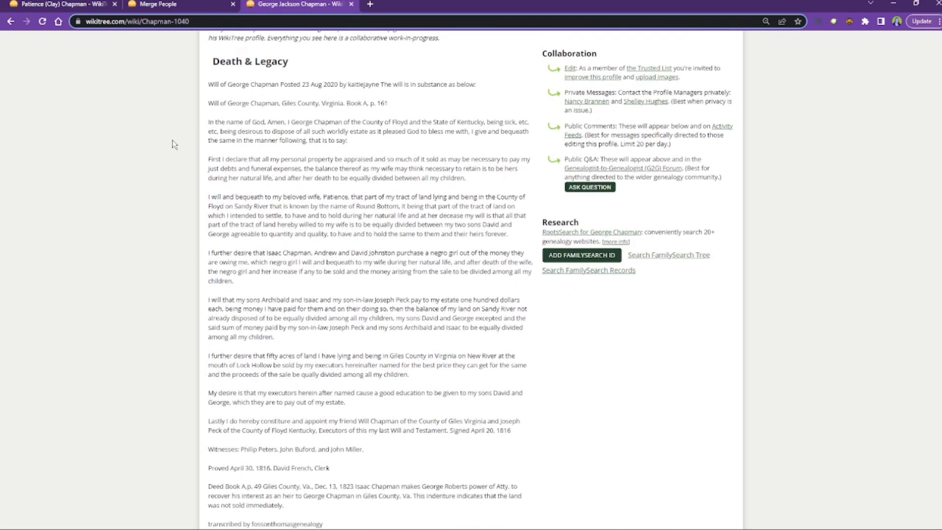
Step: Examine the Research Notes, Sources, Acknowledgments, Comments and Matches and Merges sections of the merged profile
scroll(173, 139, down, 2)
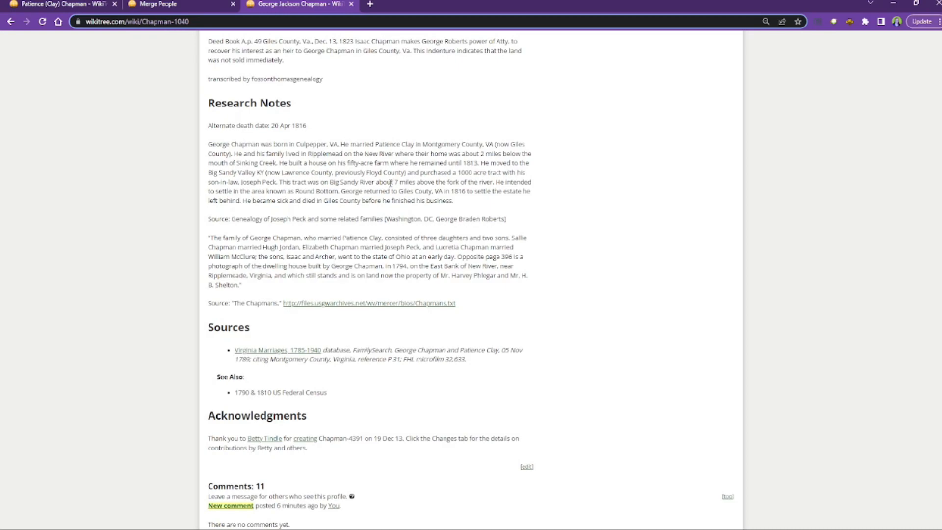
scroll(387, 182, down, 2)
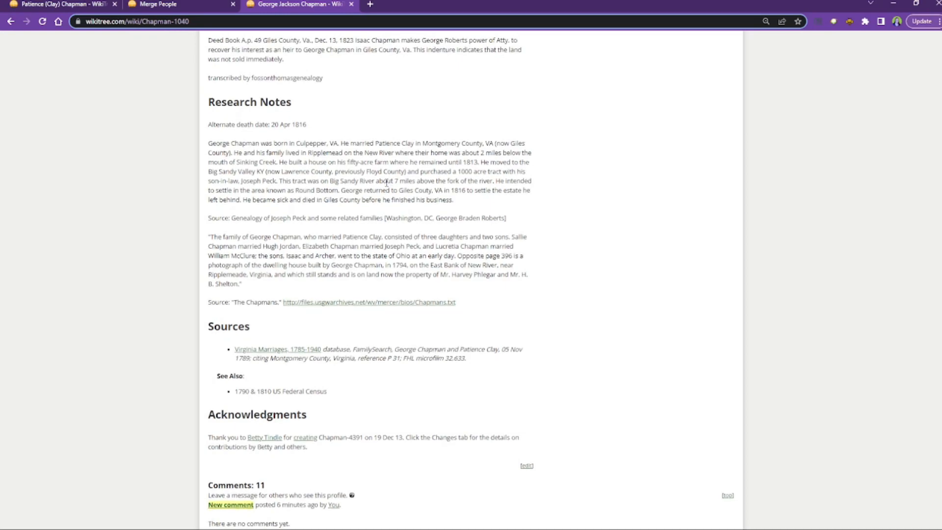
scroll(385, 171, down, 1)
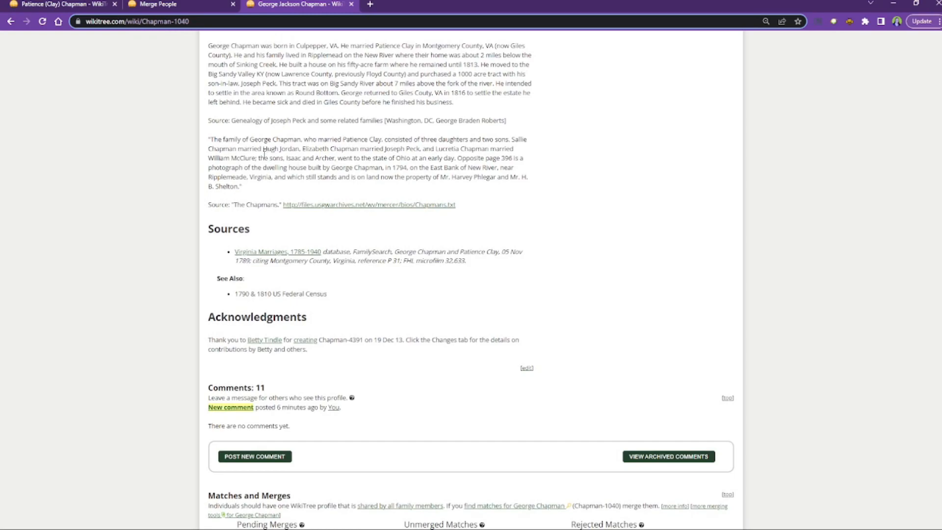
scroll(252, 157, down, 3)
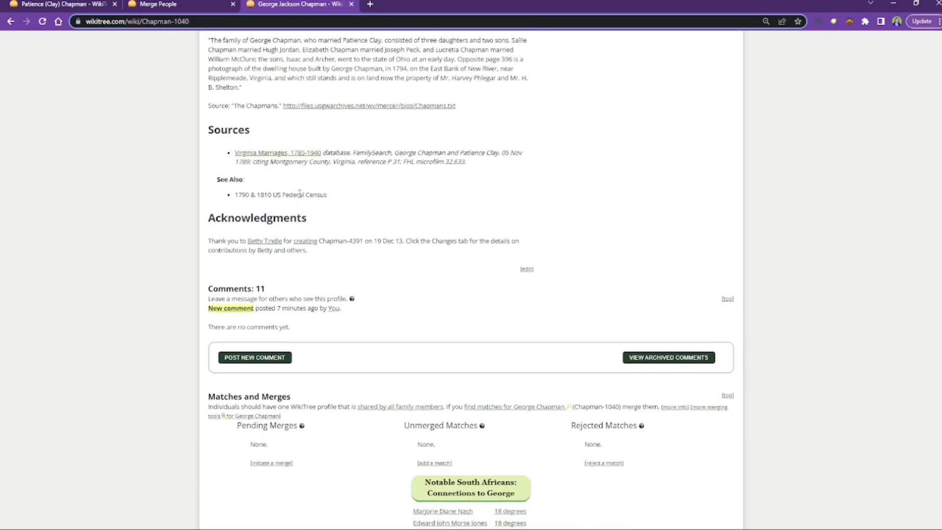
scroll(300, 194, down, 2)
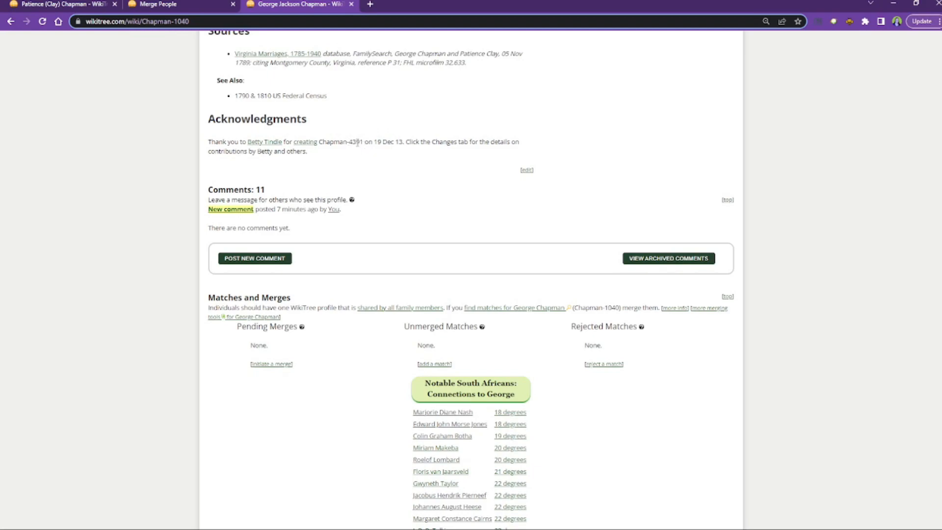
scroll(379, 153, down, 1)
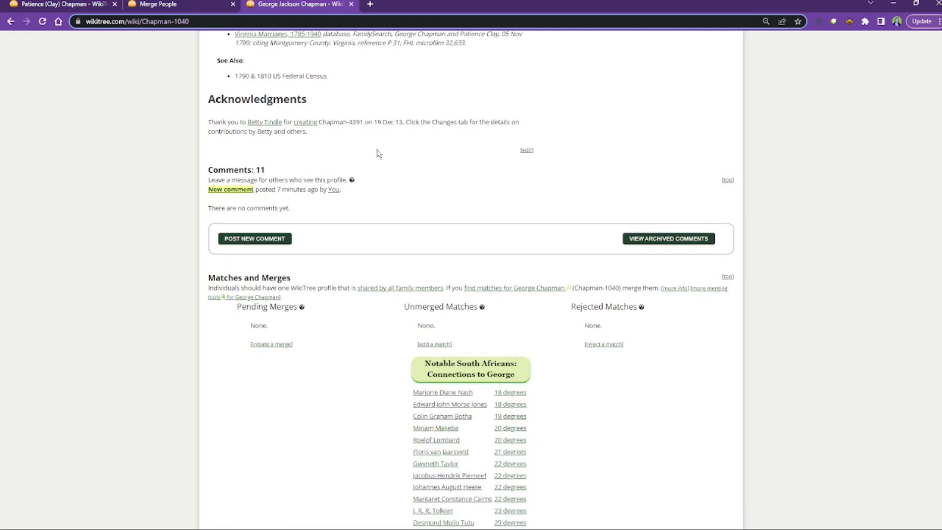
scroll(375, 153, down, 1)
scroll(369, 156, down, 1)
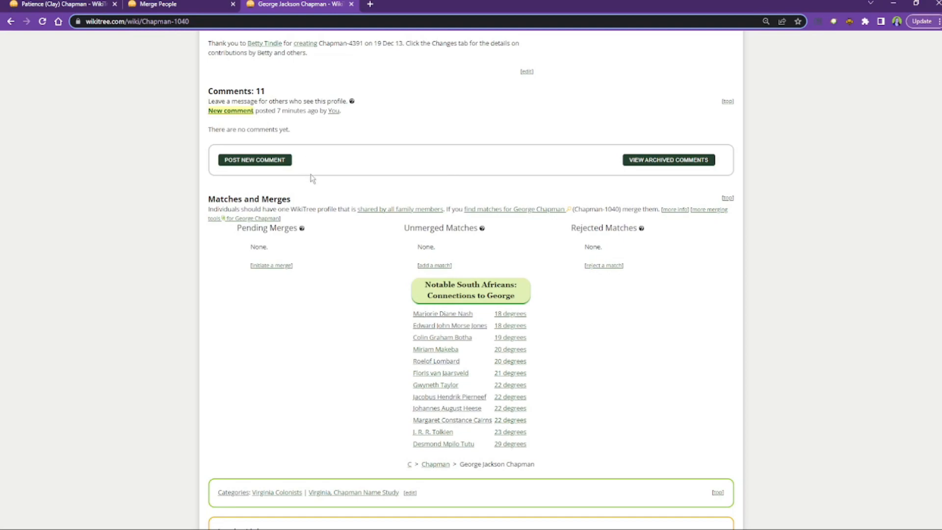
Step: Show the profile's archived comments, look through them to the end, and hide them again
click(655, 161)
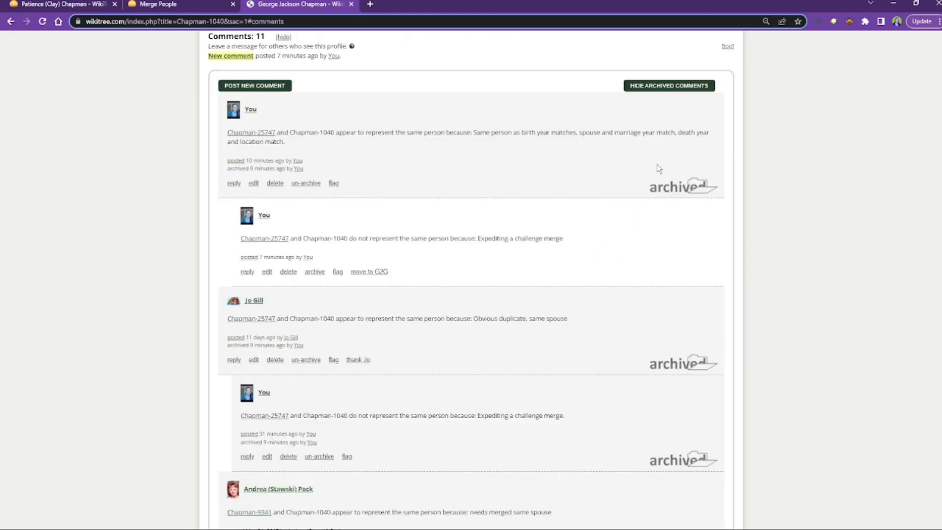
scroll(660, 174, down, 20)
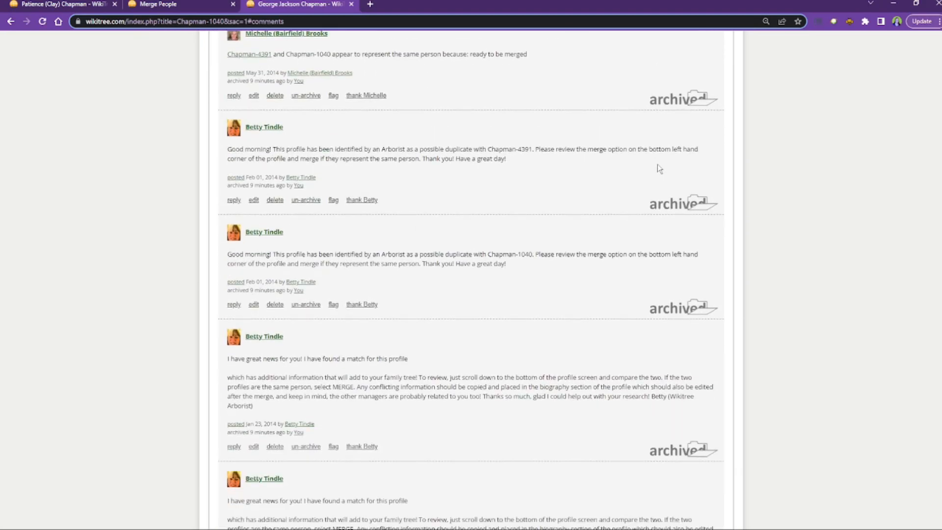
scroll(659, 169, down, 4)
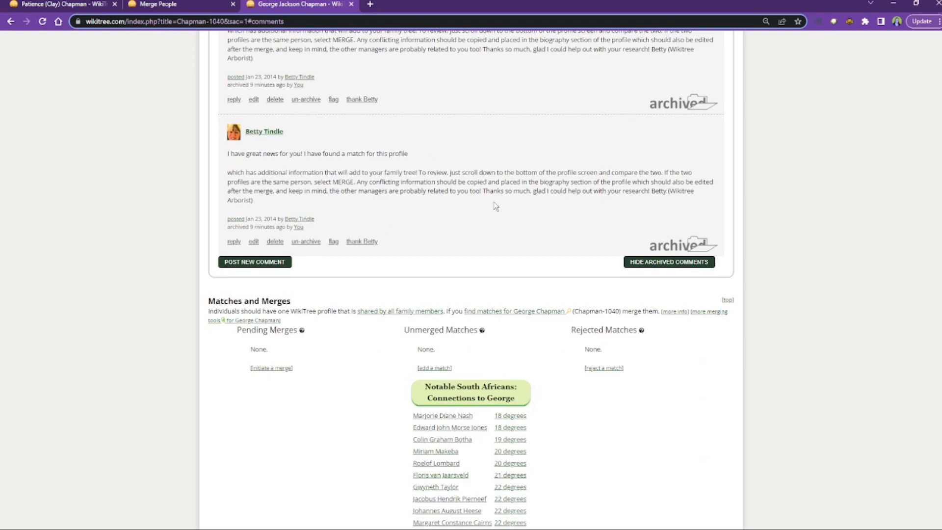
click(664, 262)
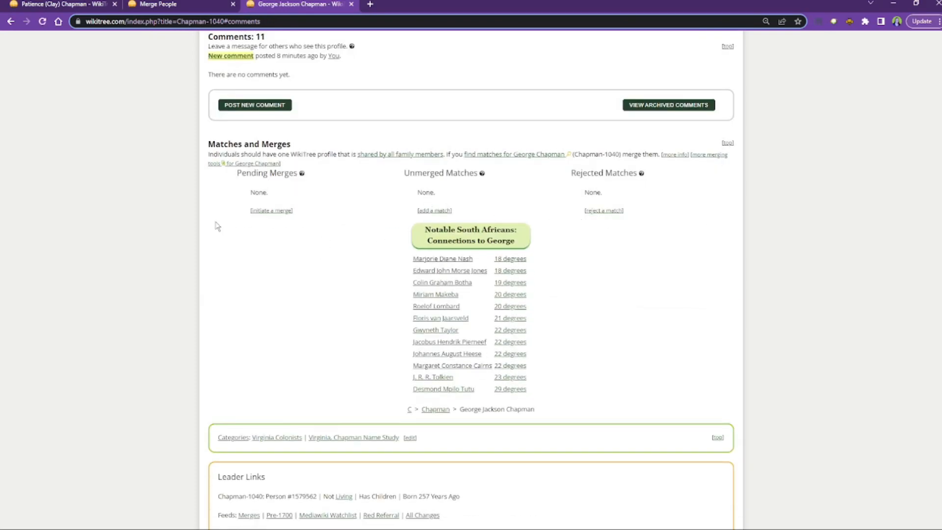
Step: Recheck the top of the merged profile and search WikiTree for other possible matches to Chapman-1040
scroll(173, 208, up, 10)
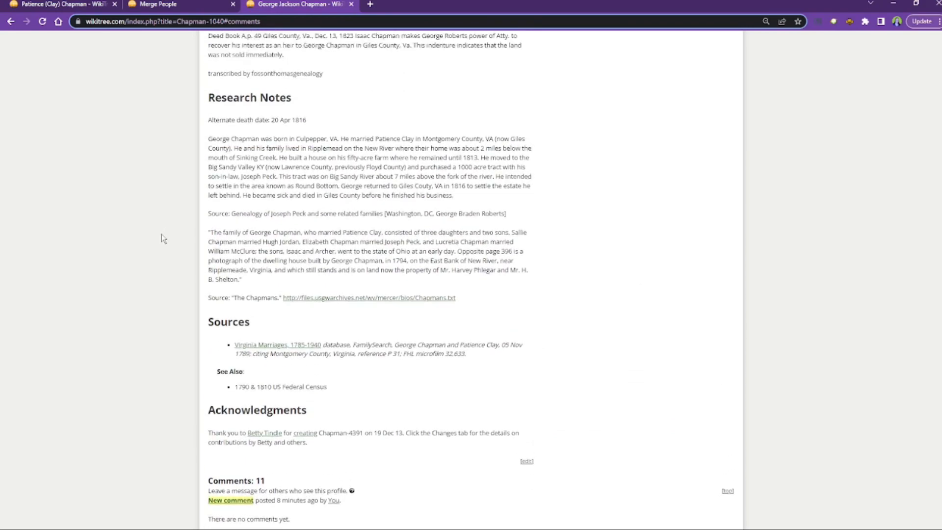
scroll(164, 255, up, 18)
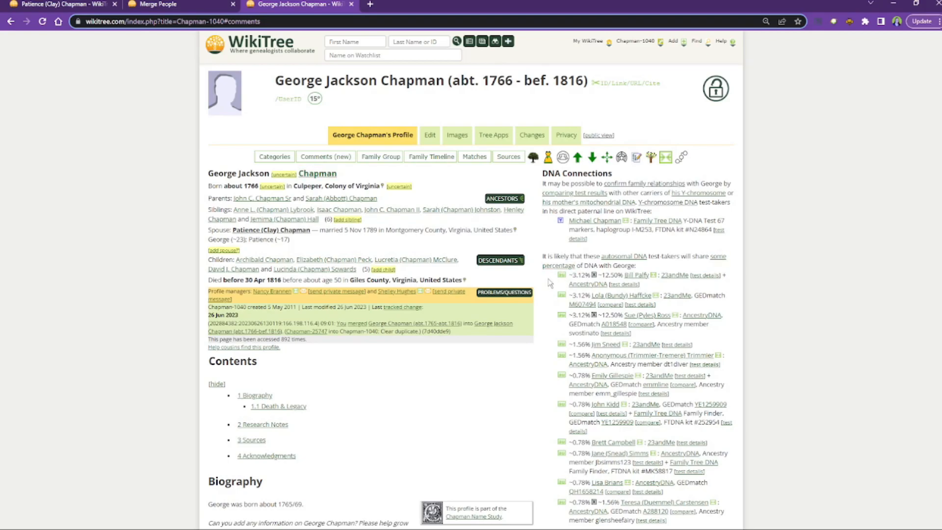
scroll(551, 292, down, 4)
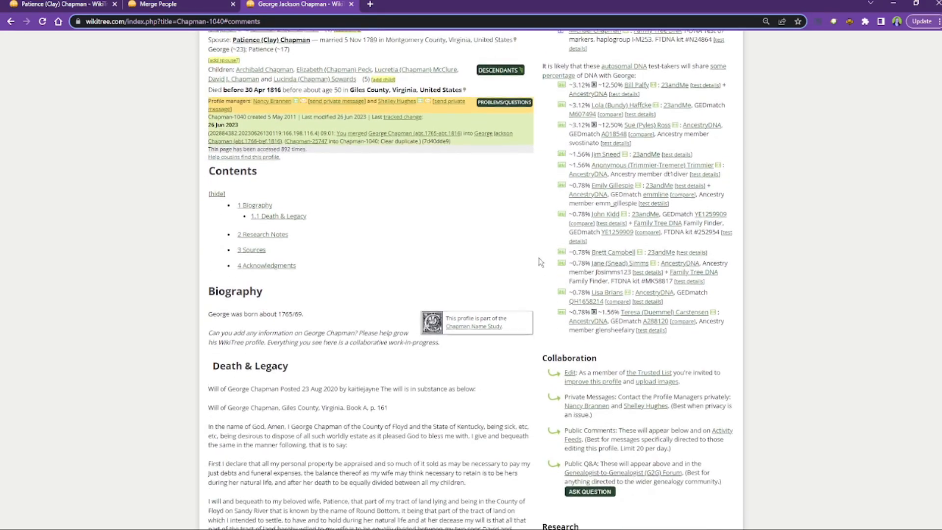
scroll(547, 289, up, 2)
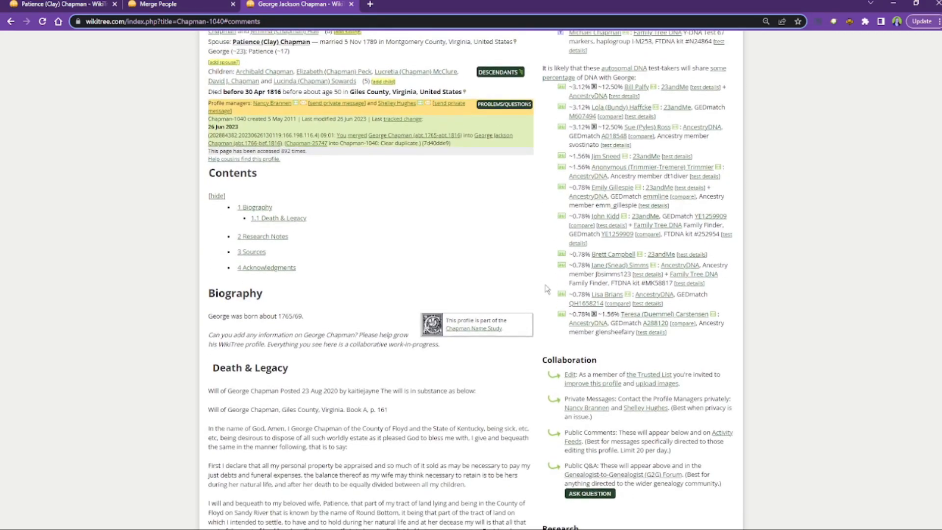
scroll(543, 295, up, 2)
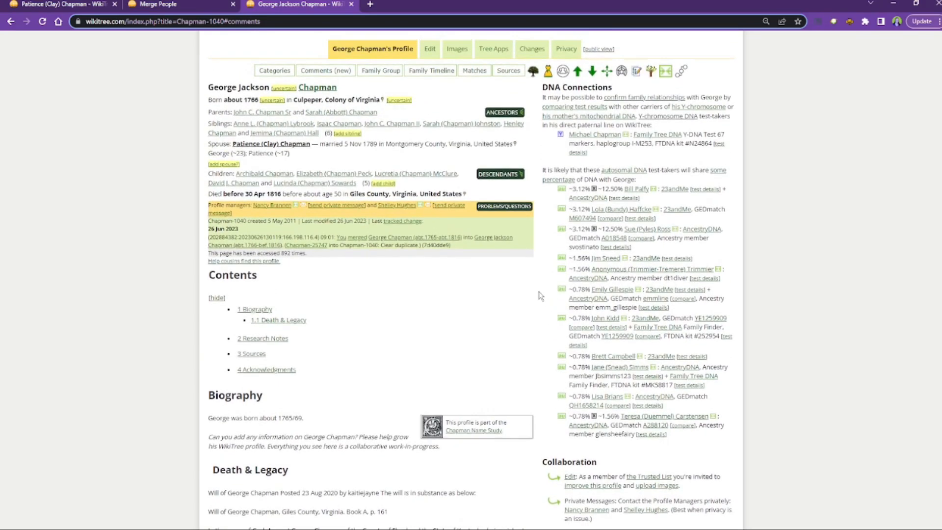
scroll(543, 307, up, 1)
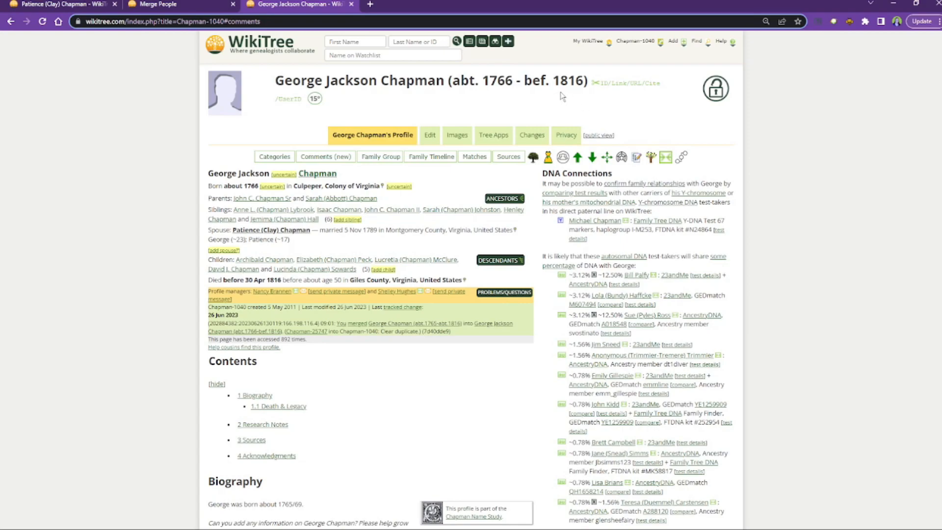
mouse_move(636, 43)
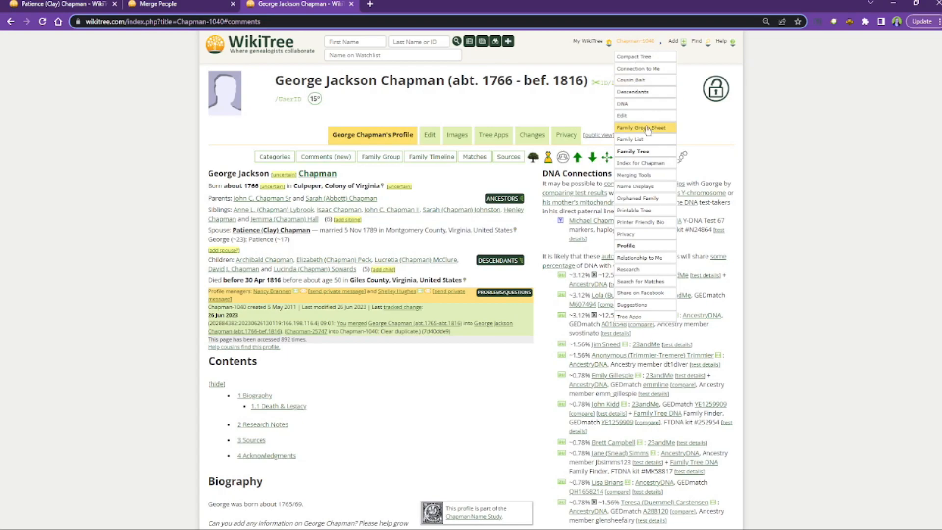
click(656, 283)
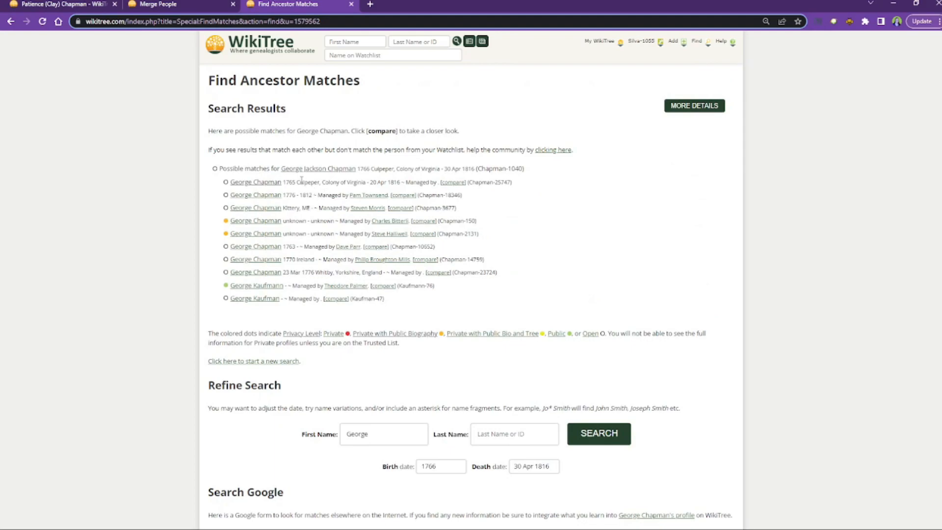
Step: Compare the possible match Chapman-25747 with Chapman-1040, then reverse the direction of the comparison
mouse_move(268, 187)
click(451, 182)
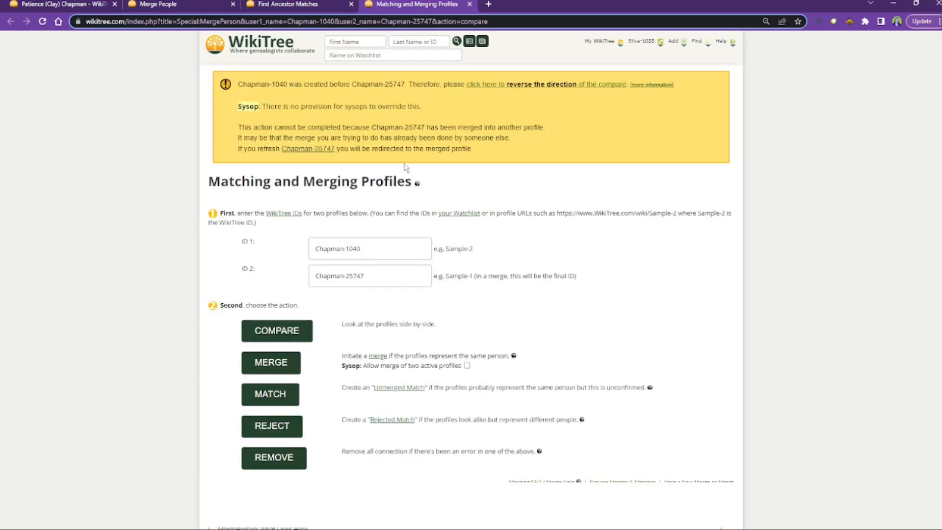
click(493, 84)
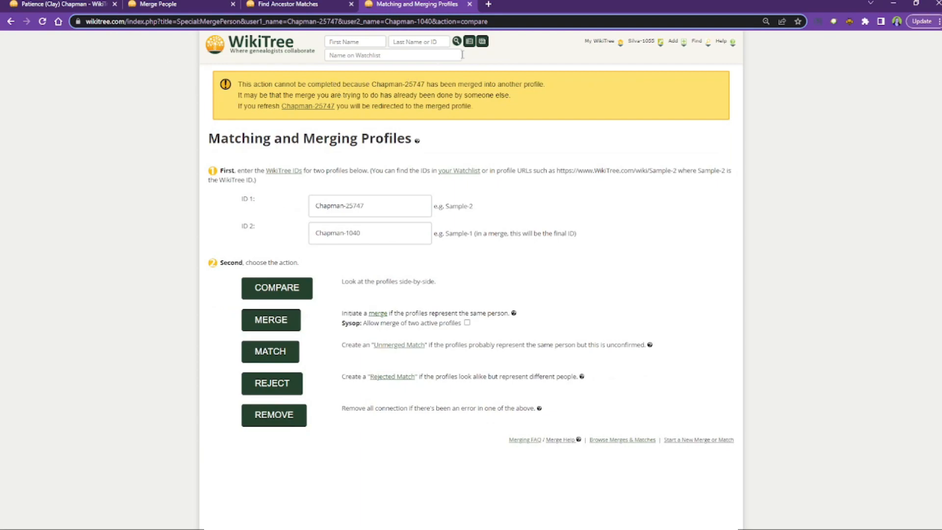
Step: Close the comparison, match search and merge pages, and reload the wife's profile Clay-361
click(471, 5)
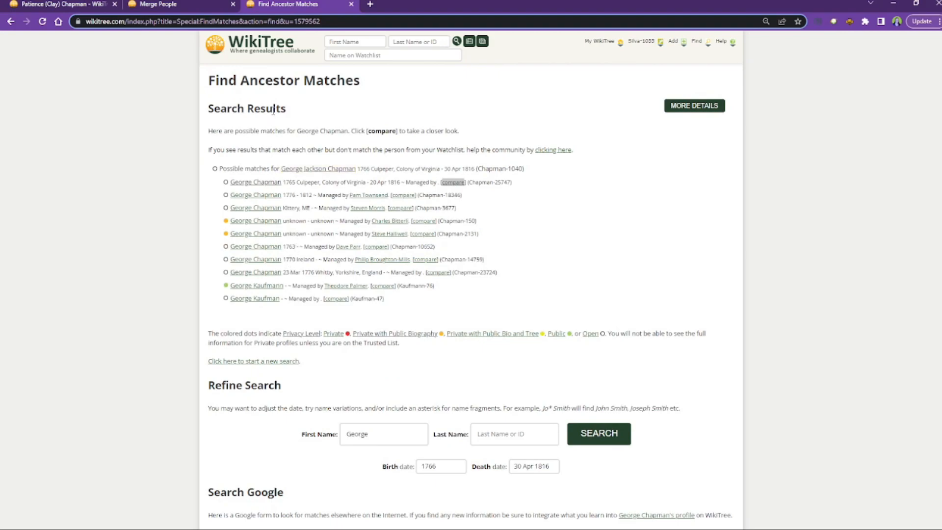
click(350, 5)
click(233, 4)
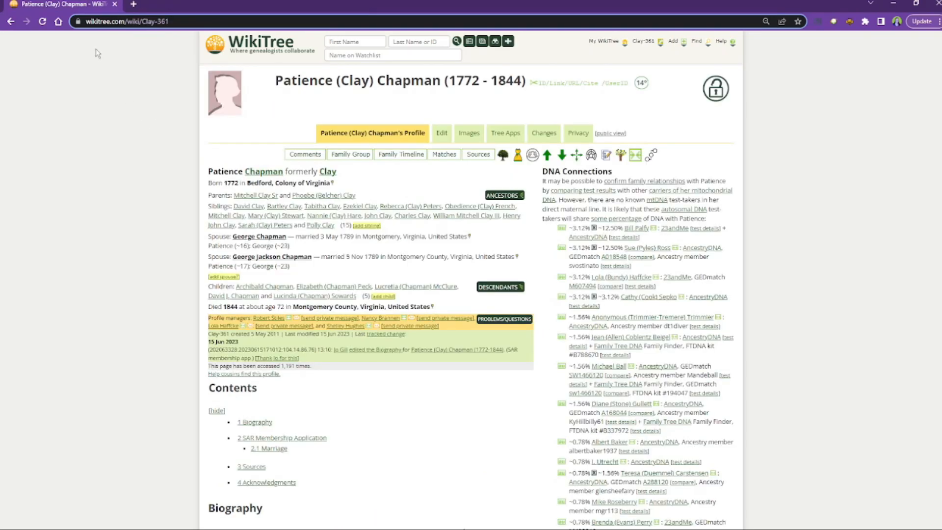
click(43, 22)
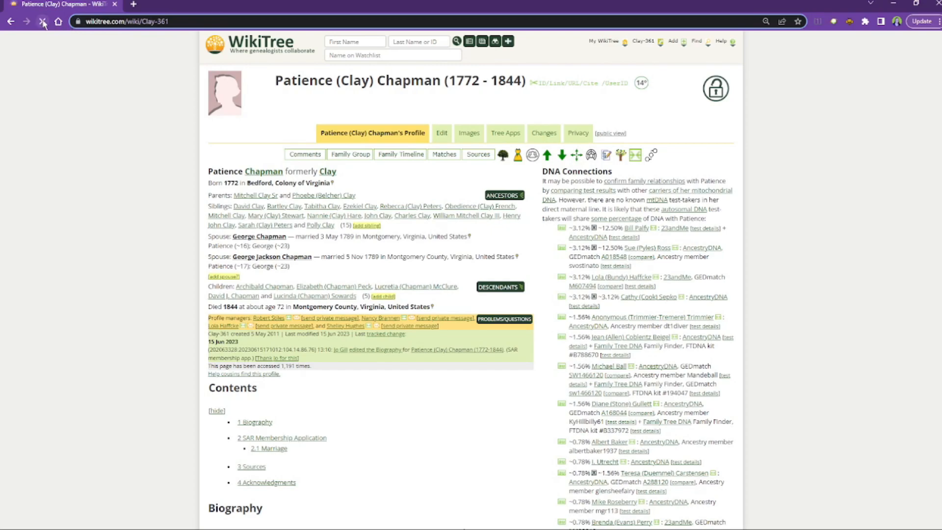